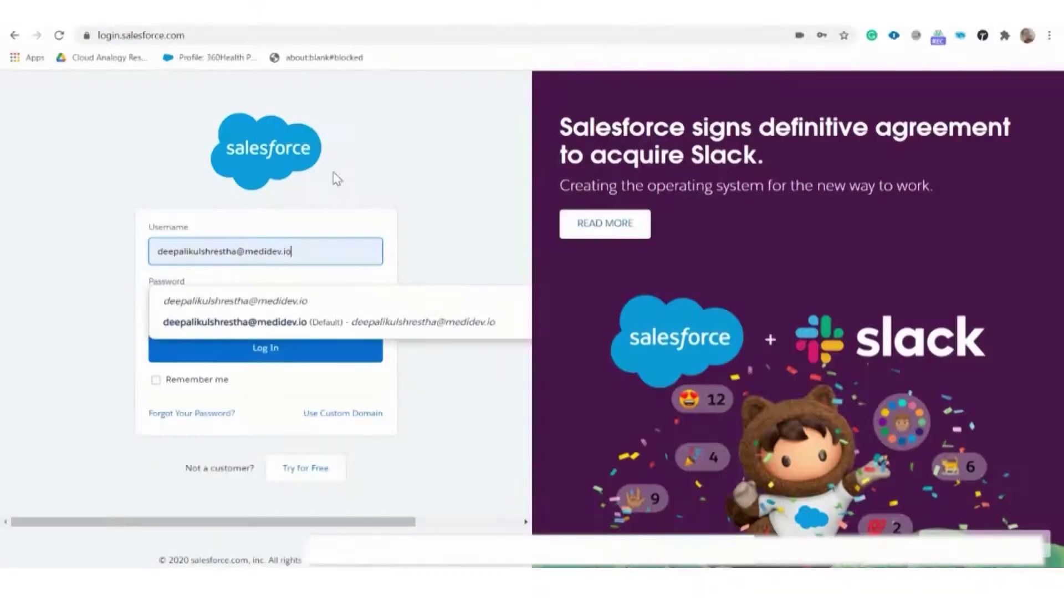
- Sign in with the saved password and open All Communities via Setup Quick Find
key(Return)
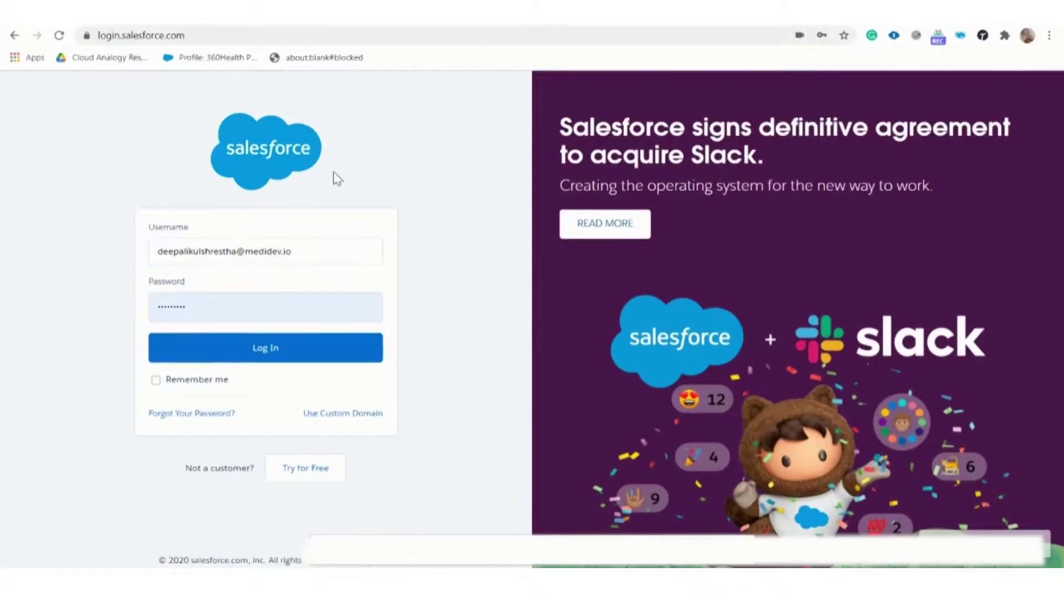
click(279, 349)
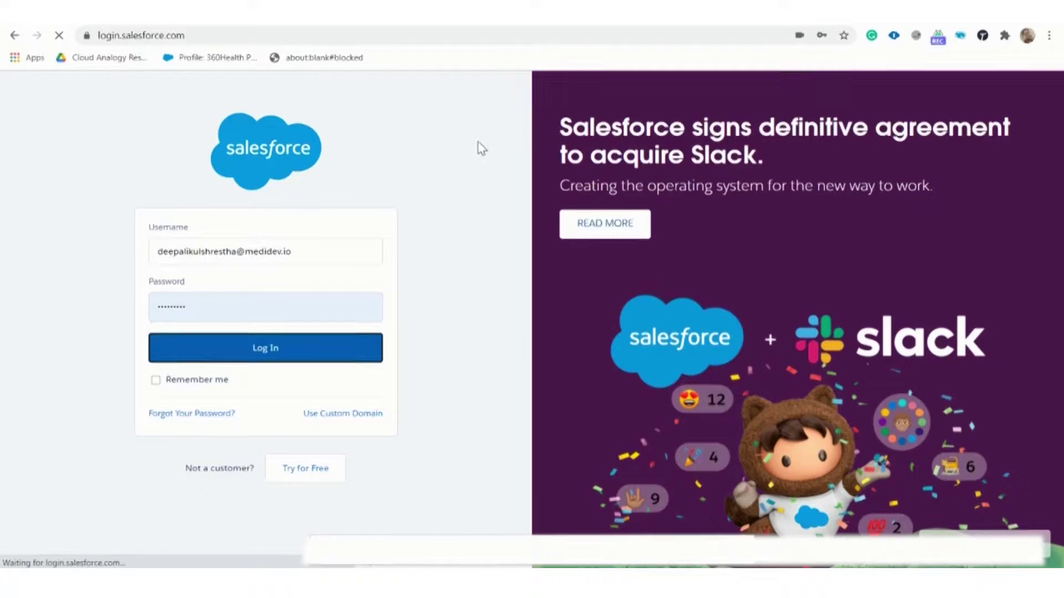
click(78, 150)
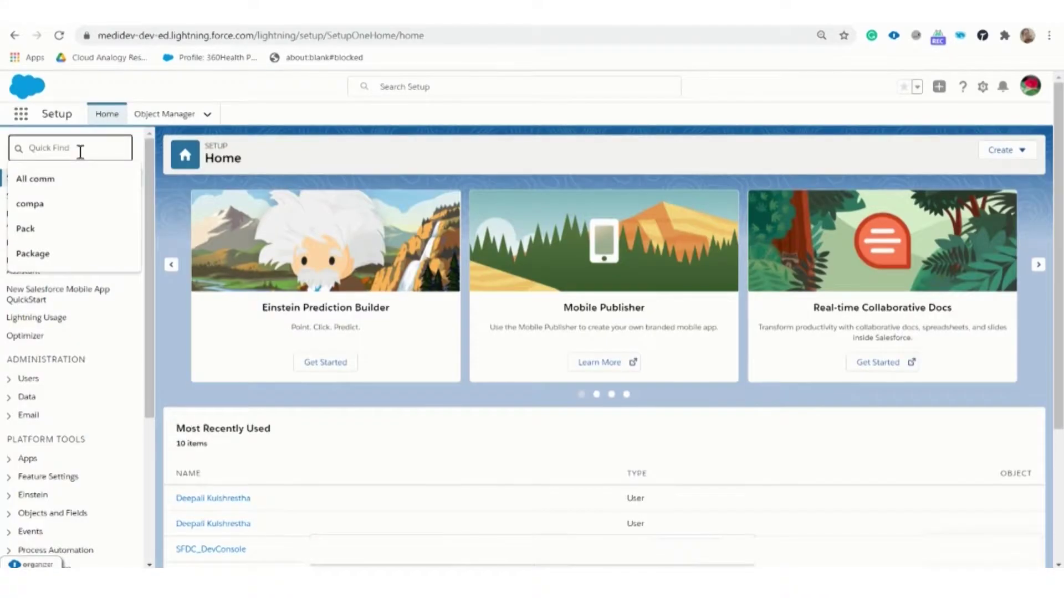
text(A)
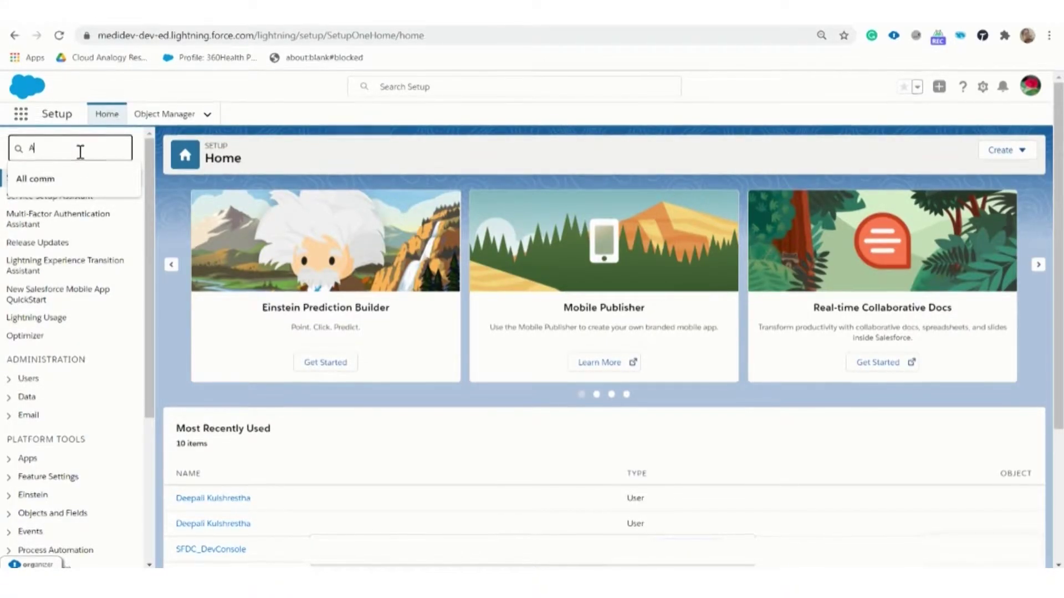
text(ll communi)
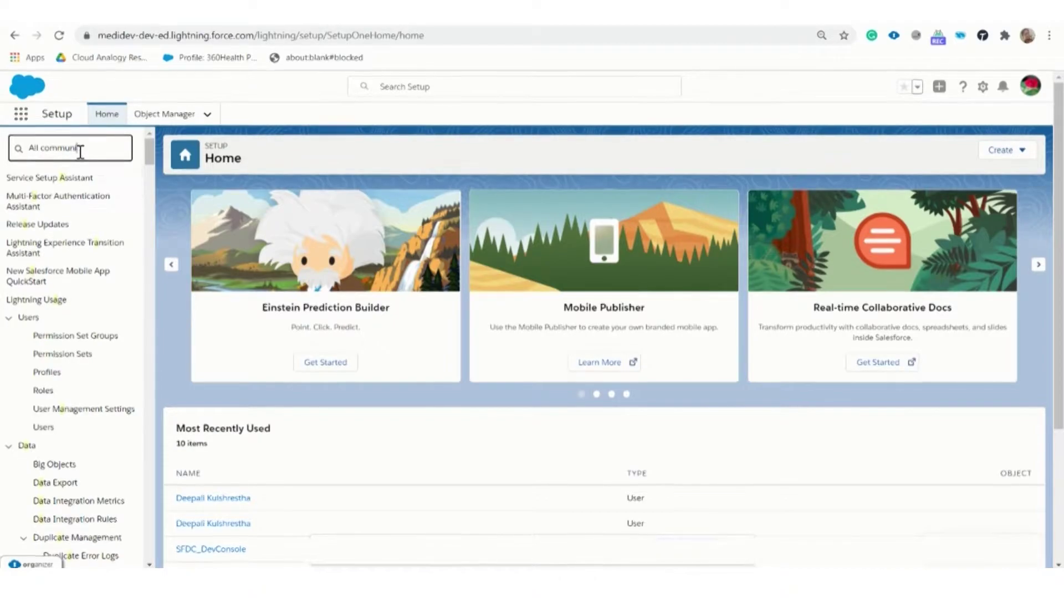
click(73, 214)
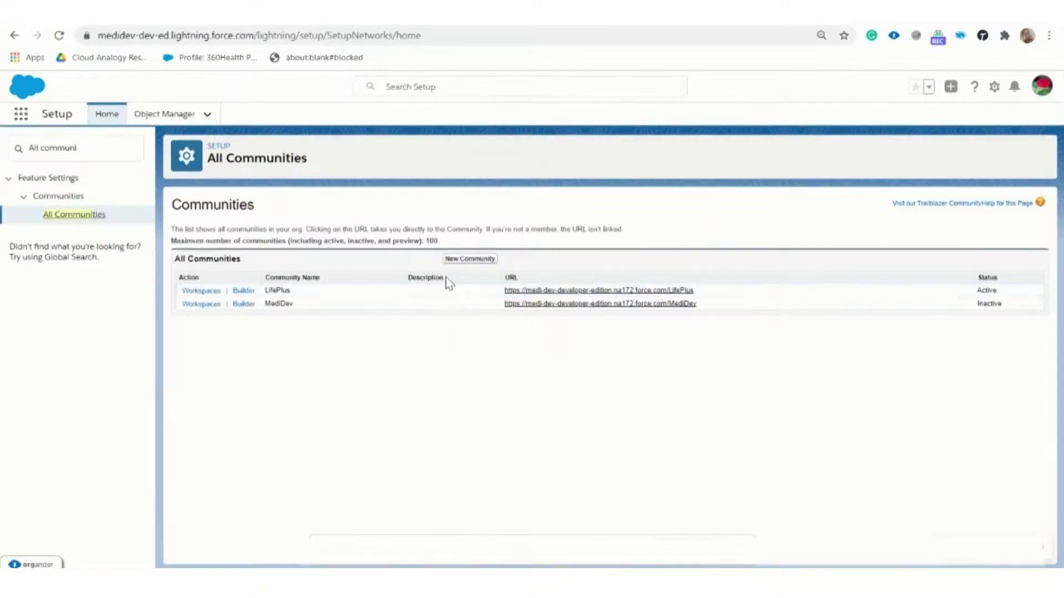
- Open the LifePlus community site and review the user's profile details
right_click(614, 297)
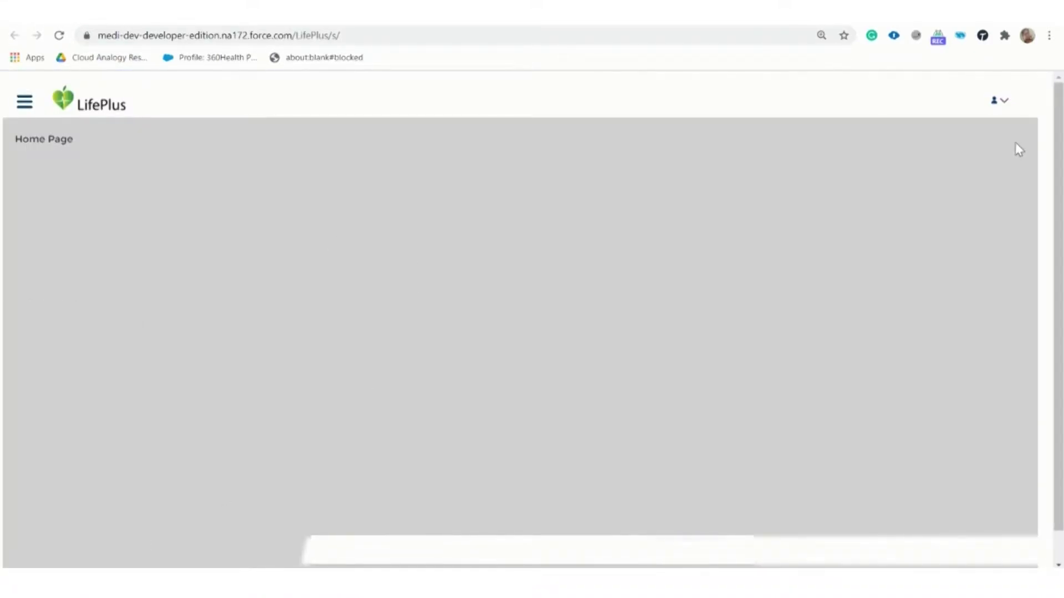
click(1005, 103)
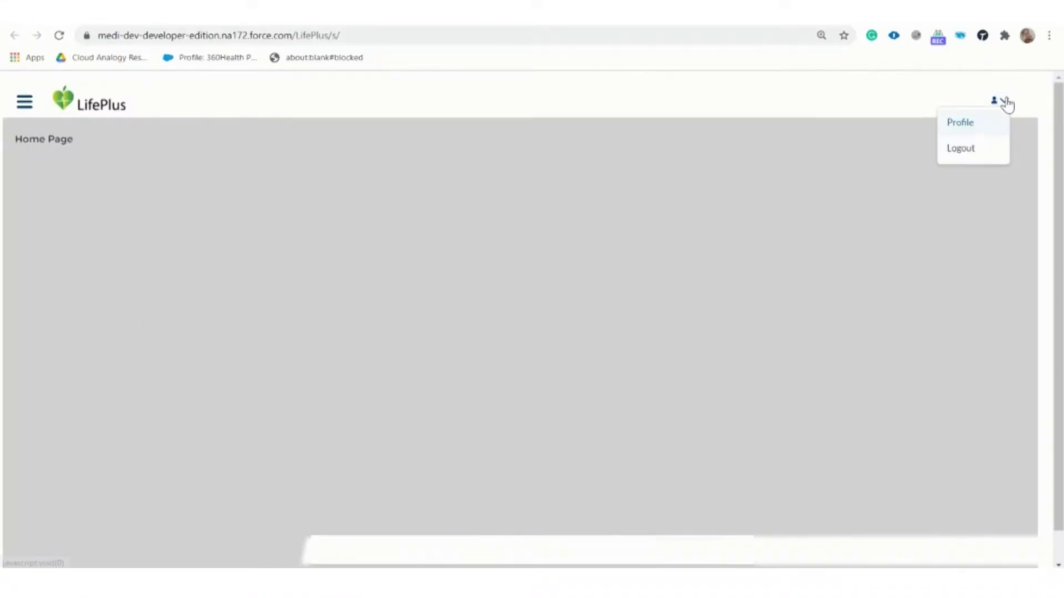
click(966, 127)
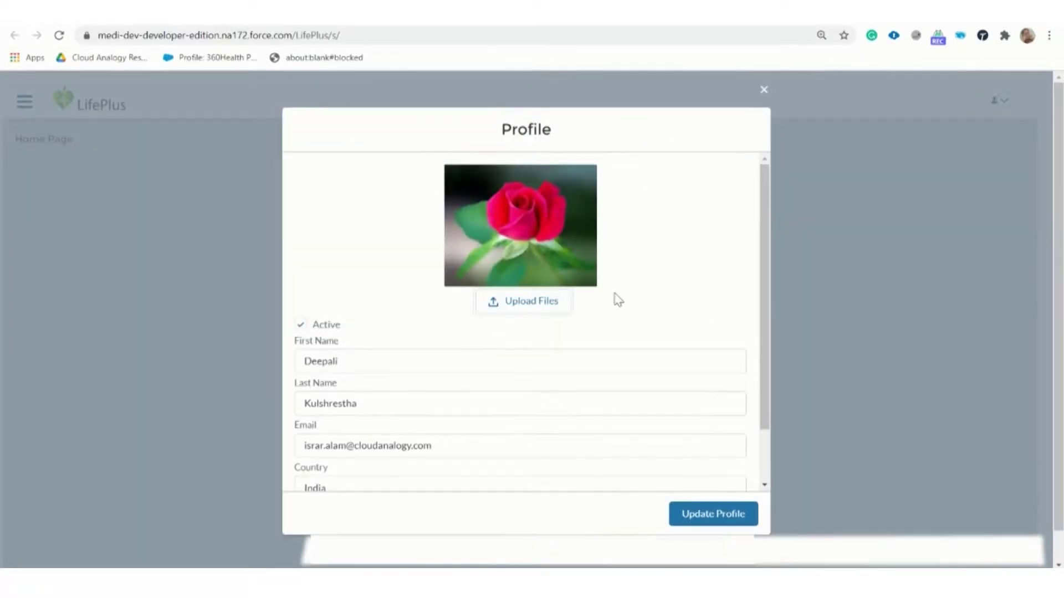
scroll(572, 290, down, 1)
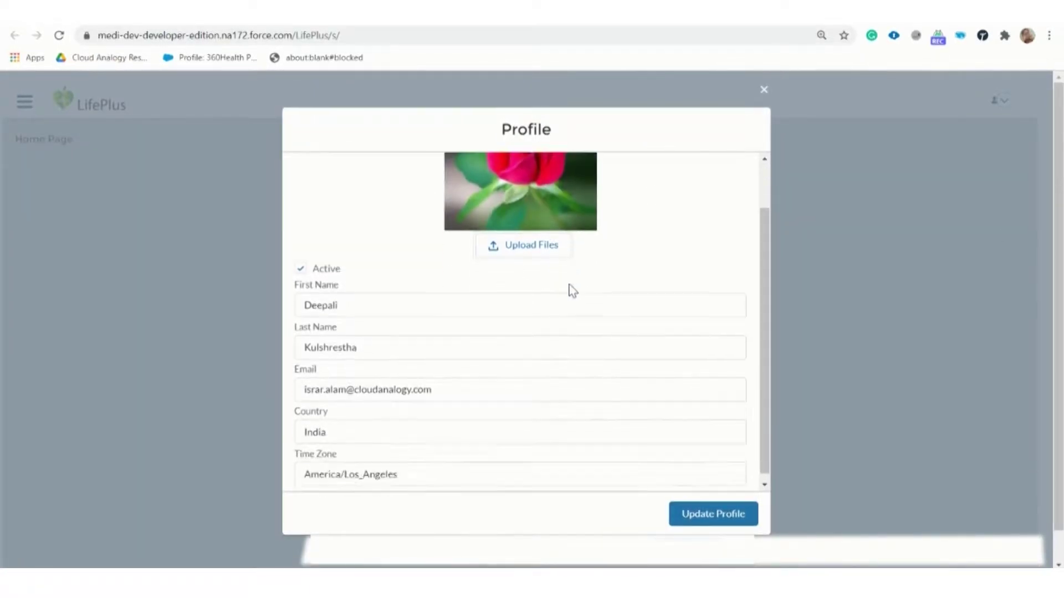
scroll(577, 264, up, 1)
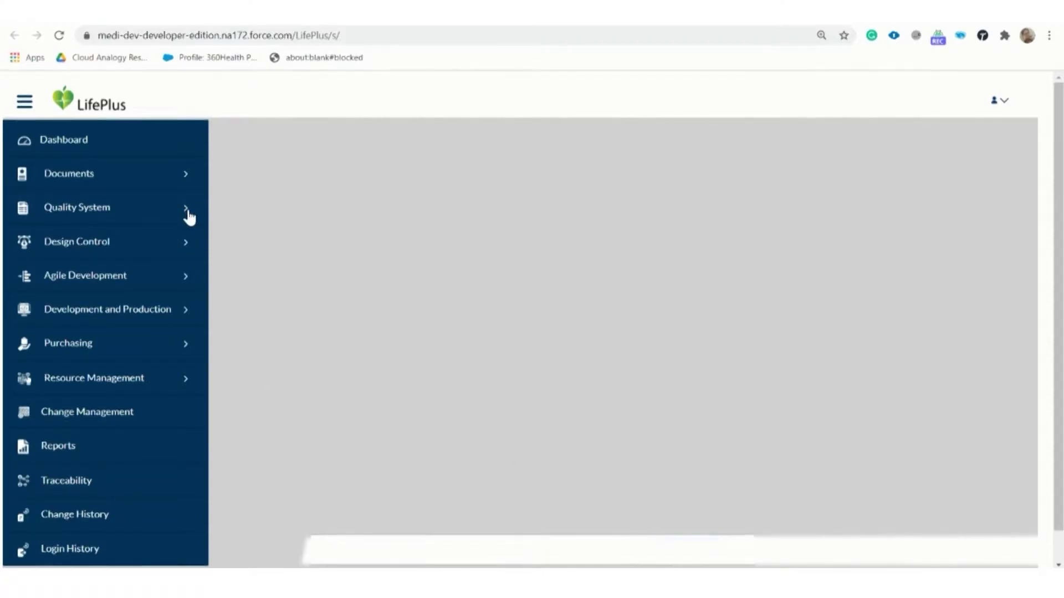
- Expand Quality System, open Audit, check records per page, and page to records 41–47
click(186, 215)
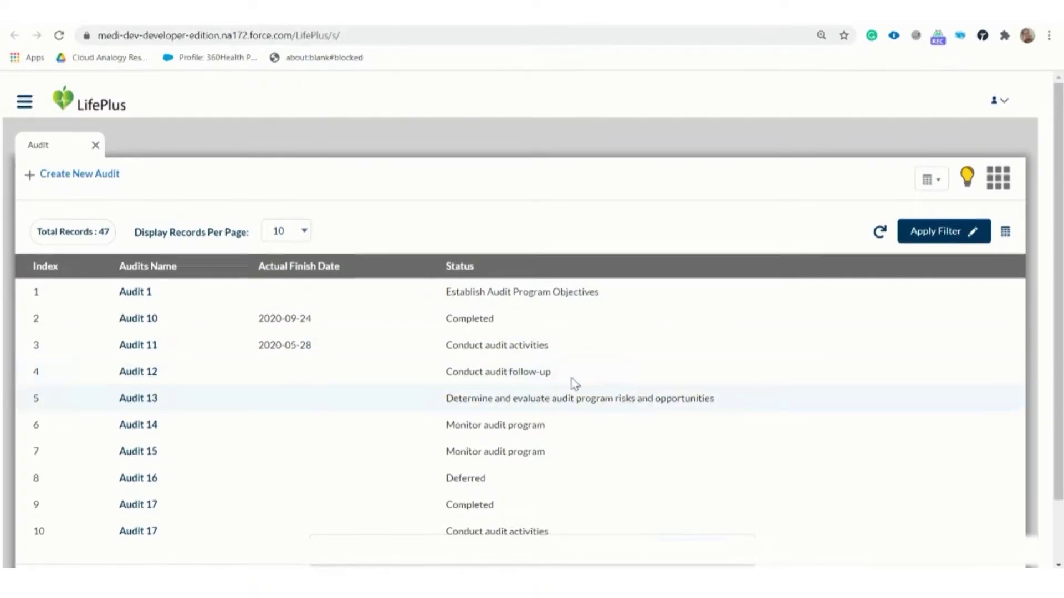
scroll(255, 266, down, 1)
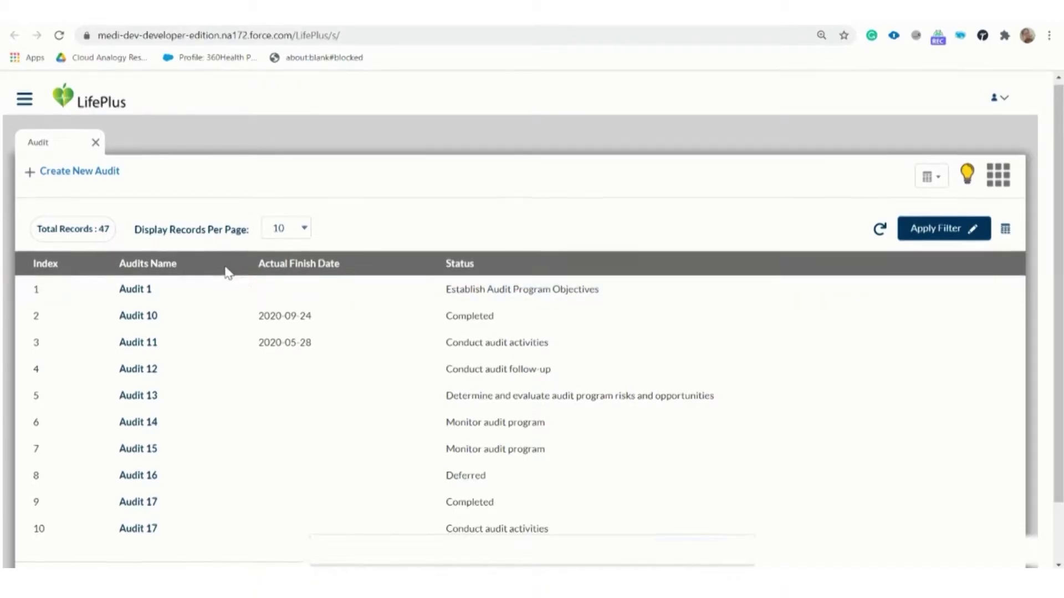
click(304, 228)
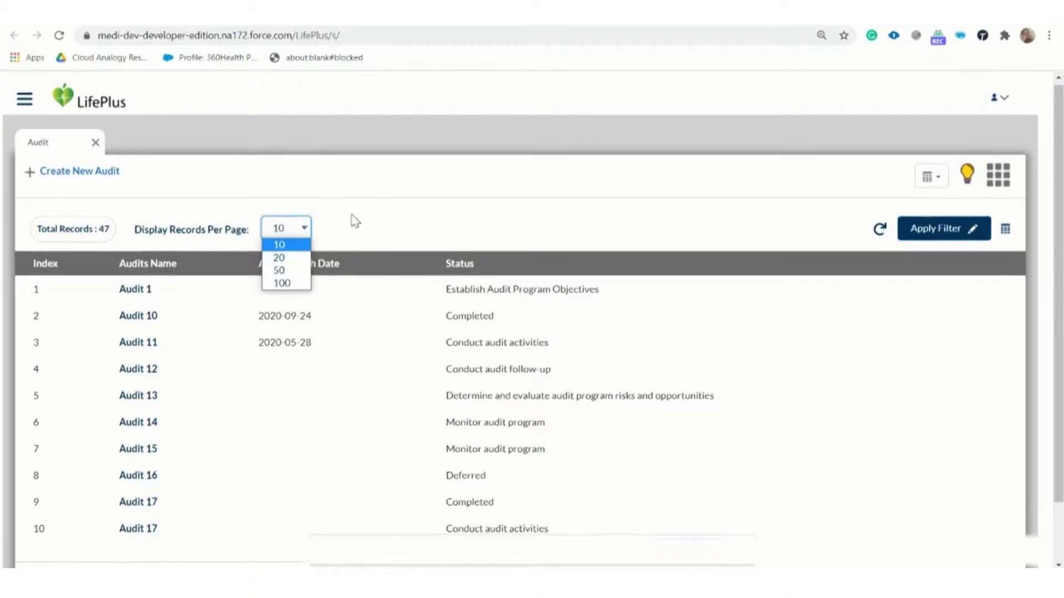
scroll(962, 506, down, 1)
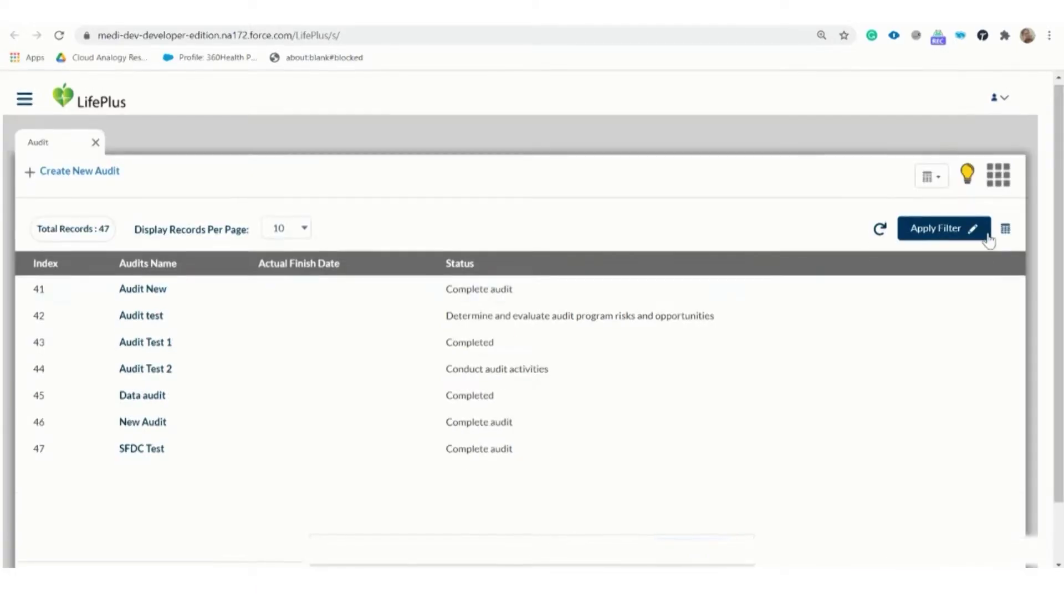
- In column settings, move Audit Leader through Audit Management Systems into the Selected columns
click(1005, 229)
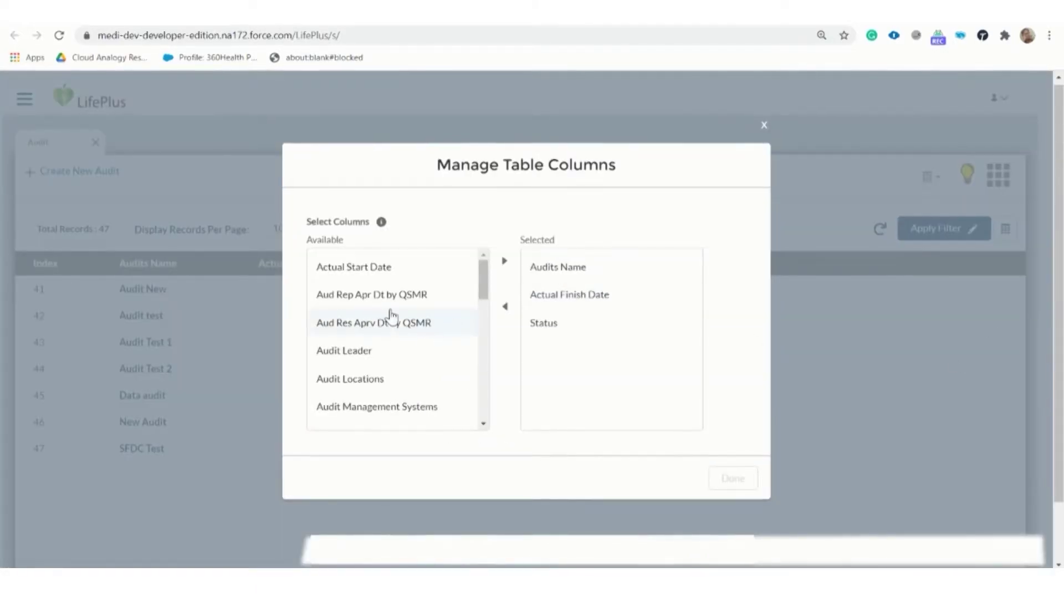
click(345, 359)
shift+click(352, 377)
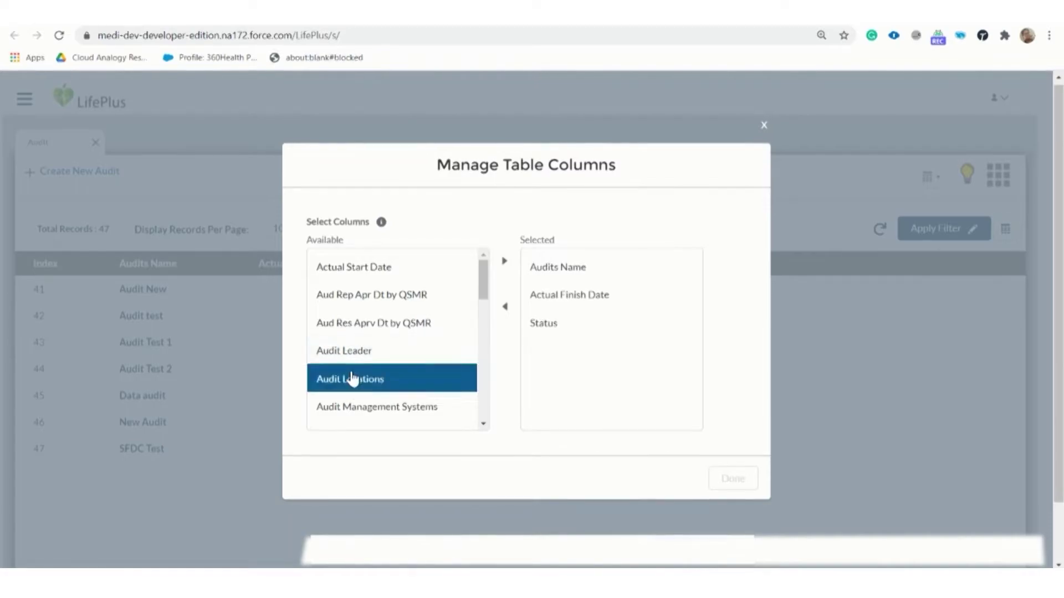
shift+click(397, 406)
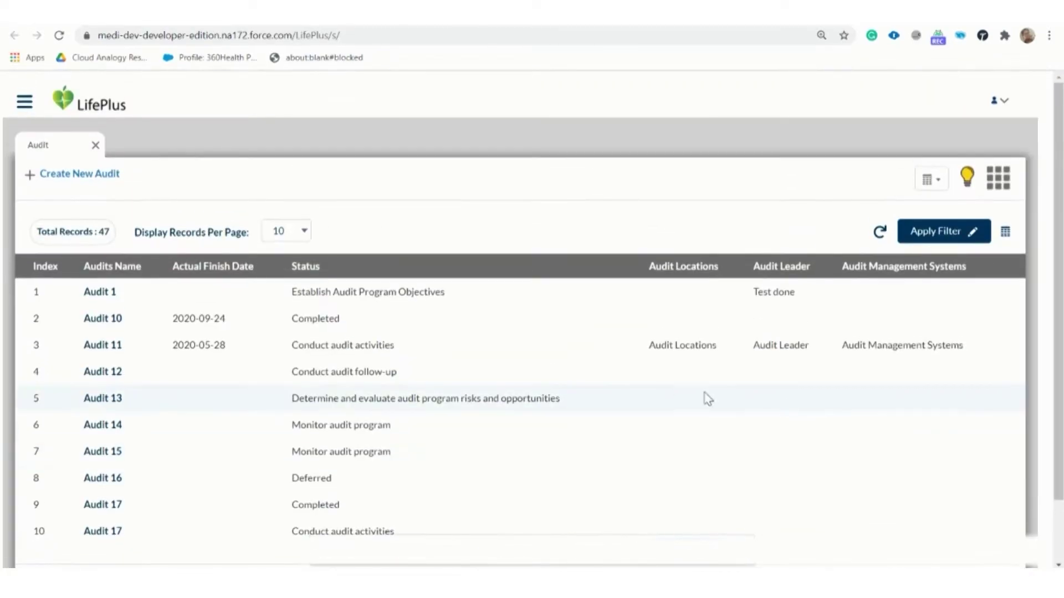
scroll(703, 397, down, 1)
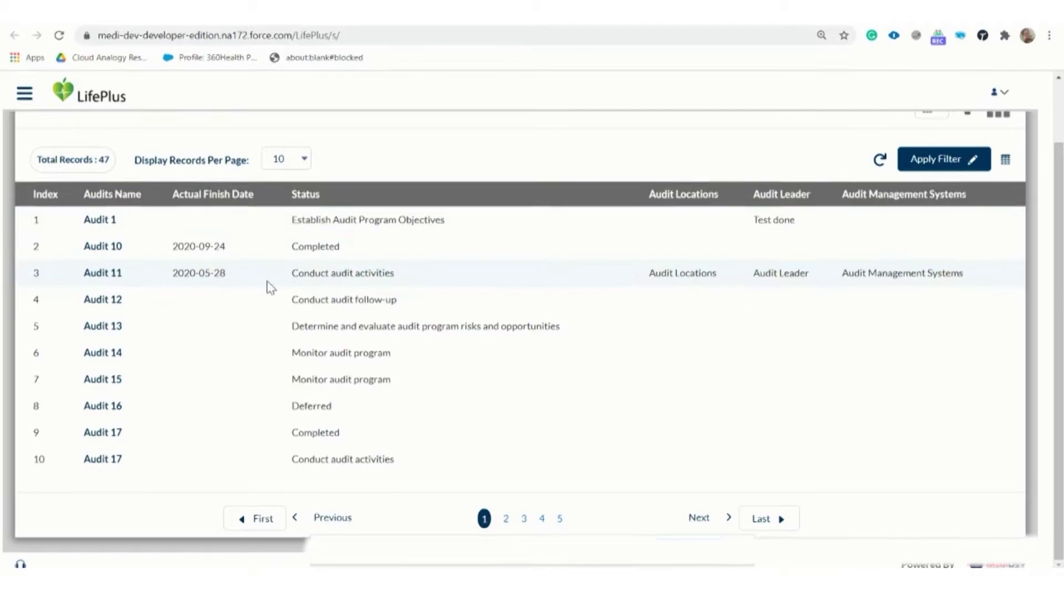
scroll(706, 370, up, 1)
scroll(706, 371, down, 1)
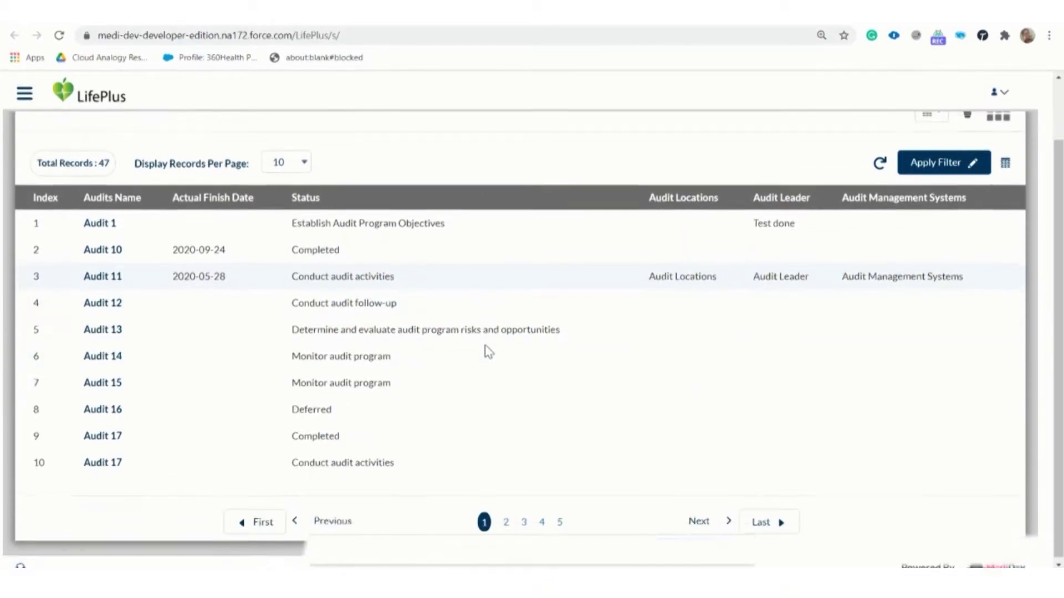
scroll(816, 299, up, 1)
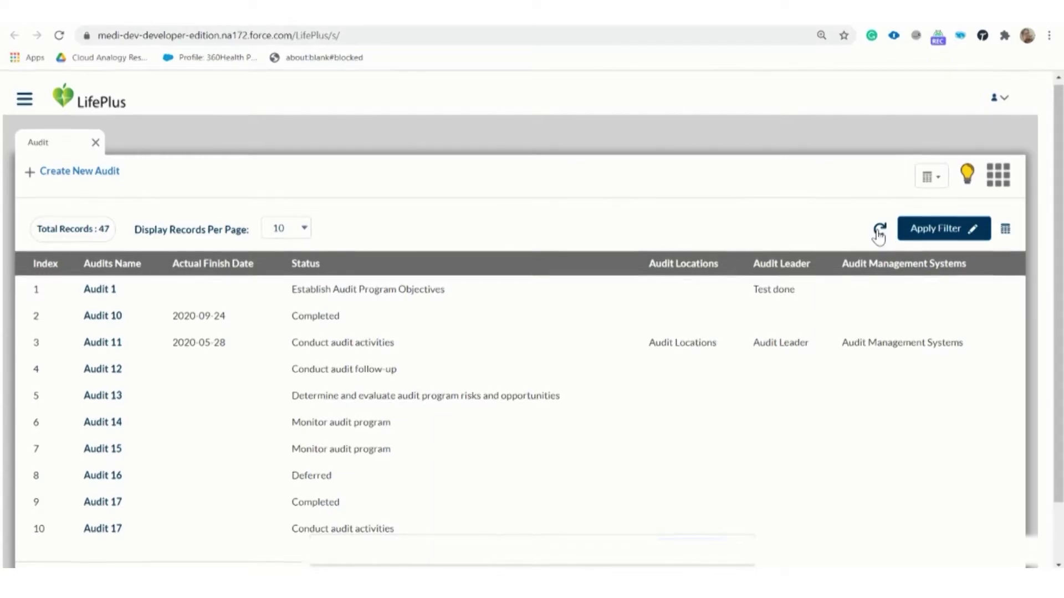
- Switch the audit list to a Kanban board grouped by Audit Type rows and Status columns
scroll(935, 183, up, 1)
click(935, 183)
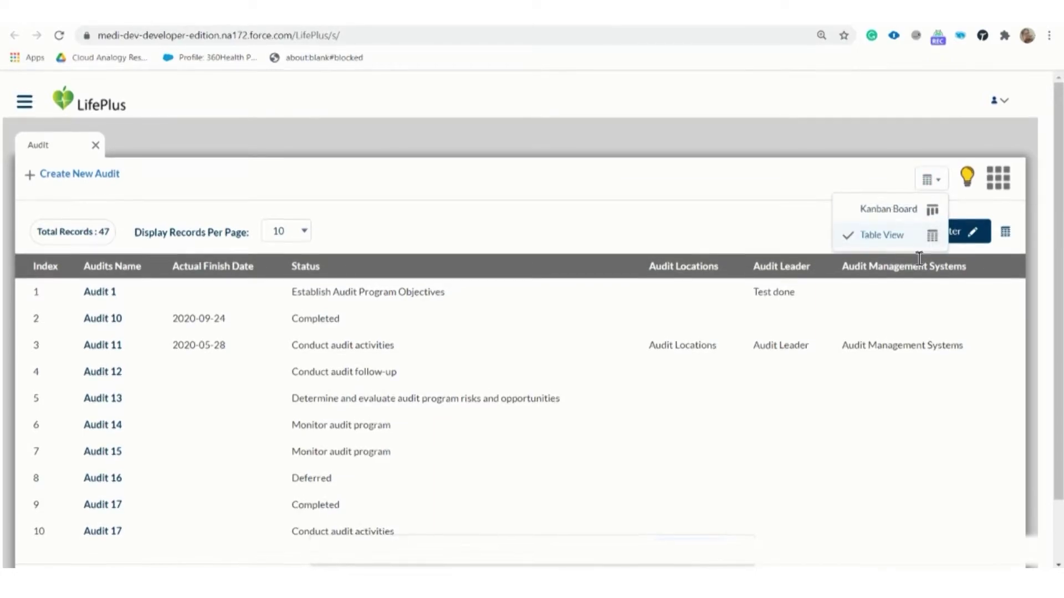
click(889, 211)
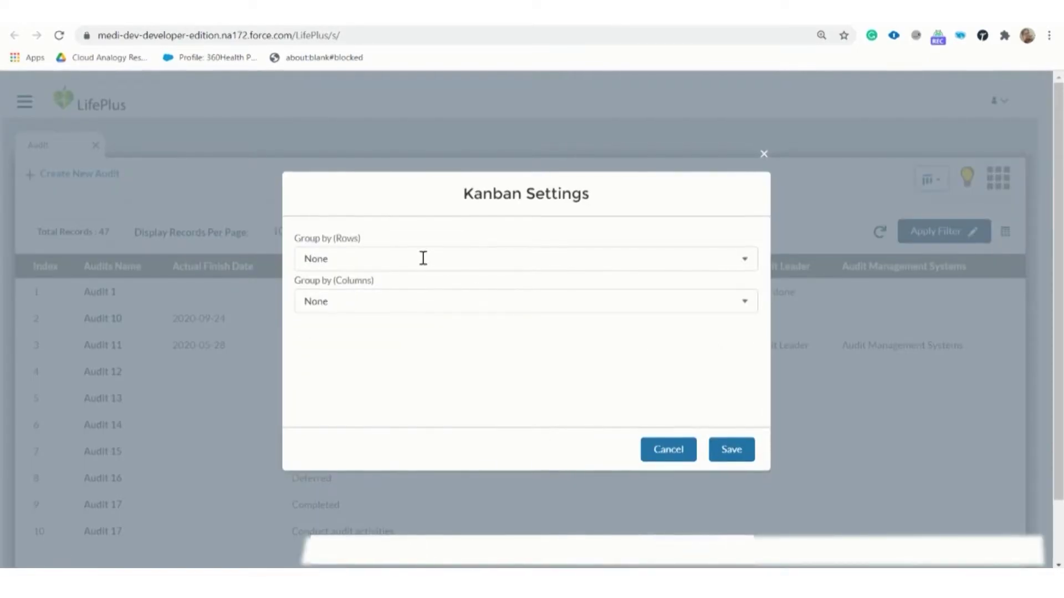
click(396, 259)
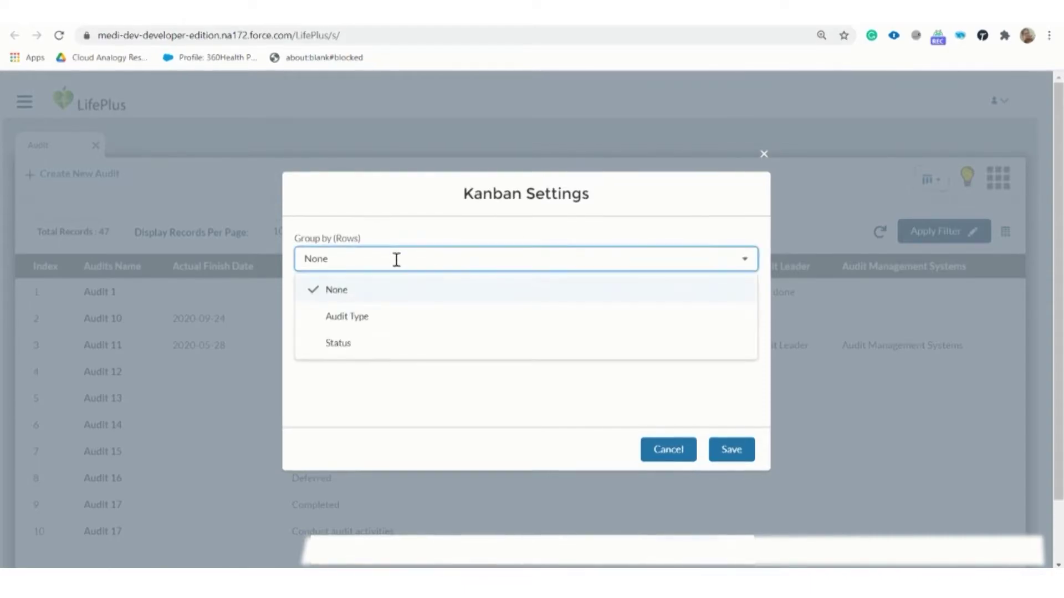
click(364, 322)
click(344, 301)
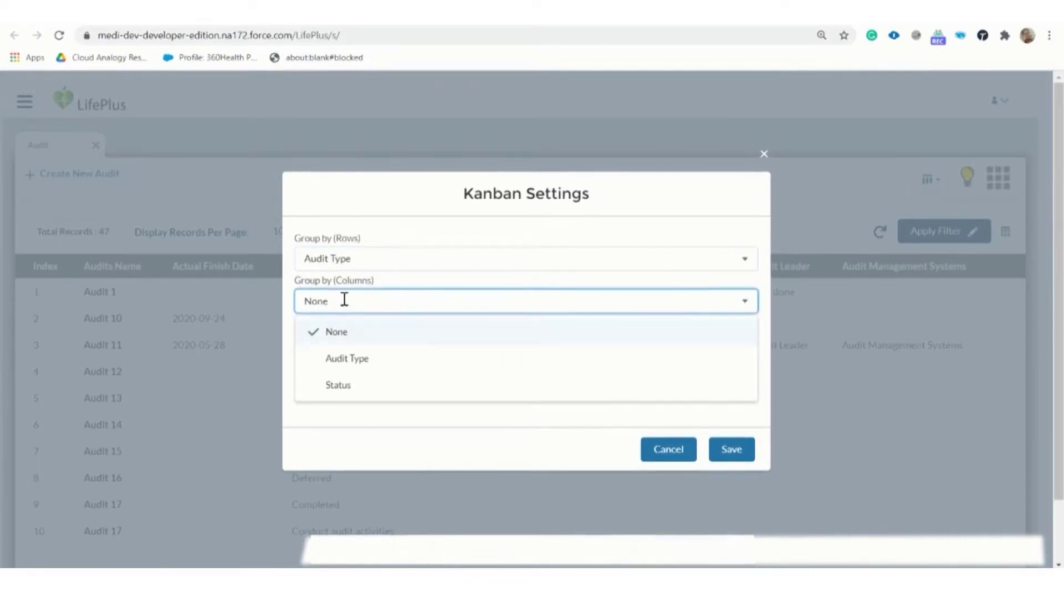
click(339, 386)
click(731, 450)
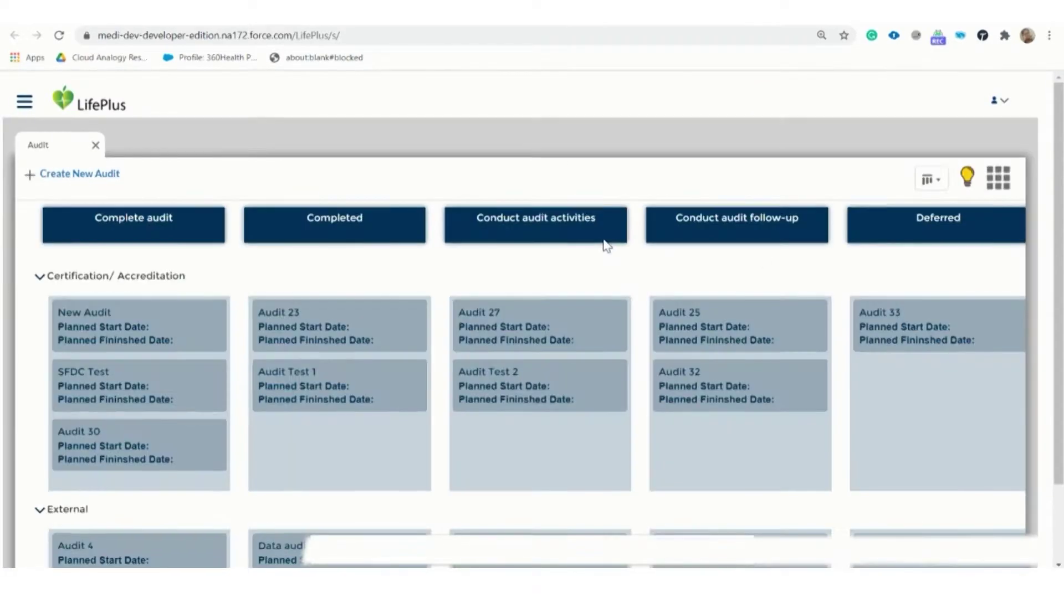
- Drag Audit 26 into the Conduct audit follow-up column and return to the board top
scroll(674, 305, down, 10)
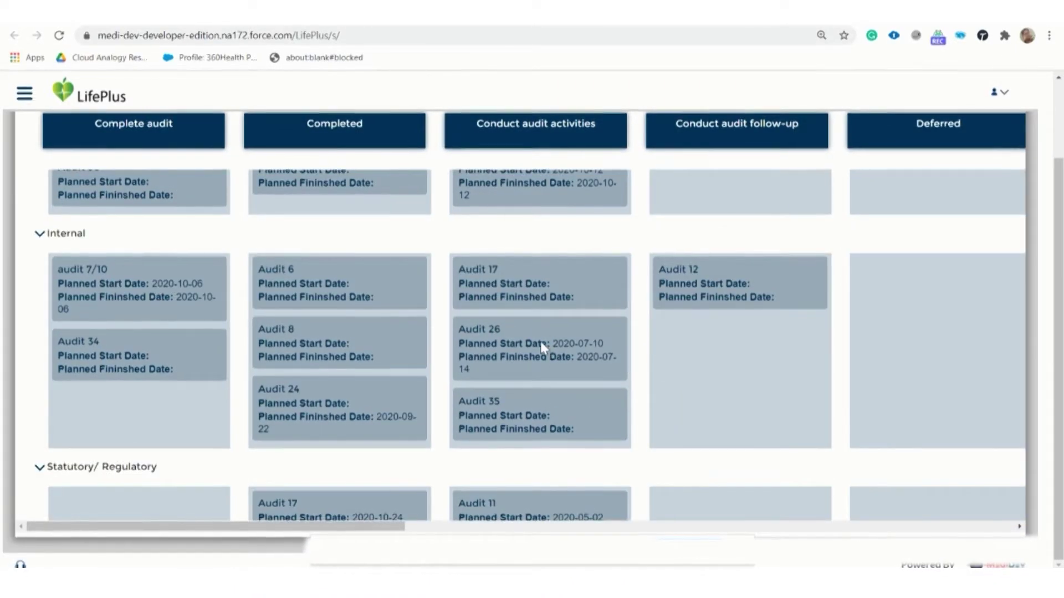
drag(538, 343, 728, 351)
scroll(866, 328, up, 3)
scroll(866, 332, up, 5)
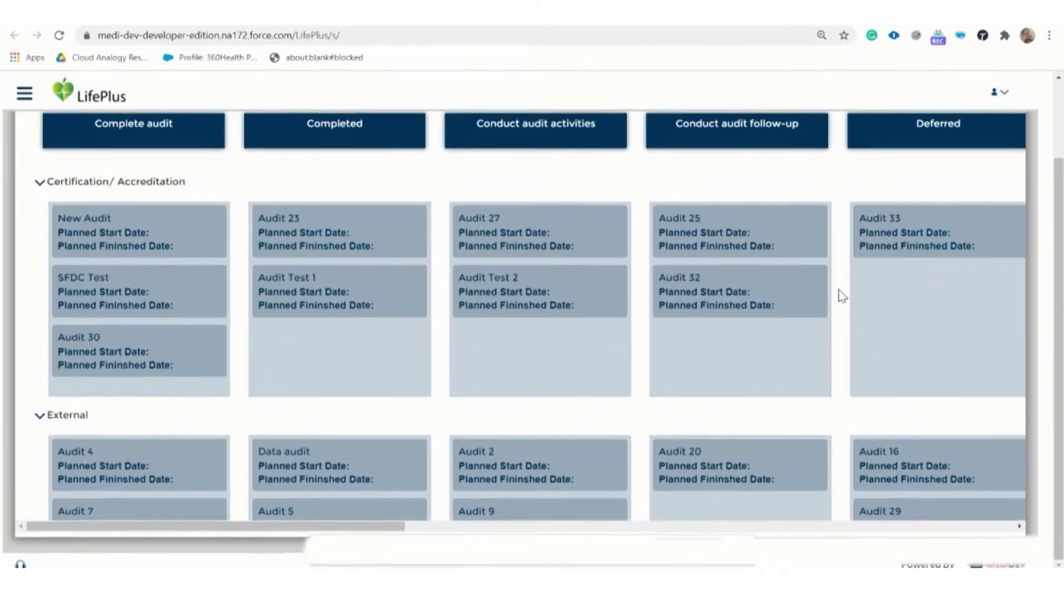
scroll(870, 283, down, 8)
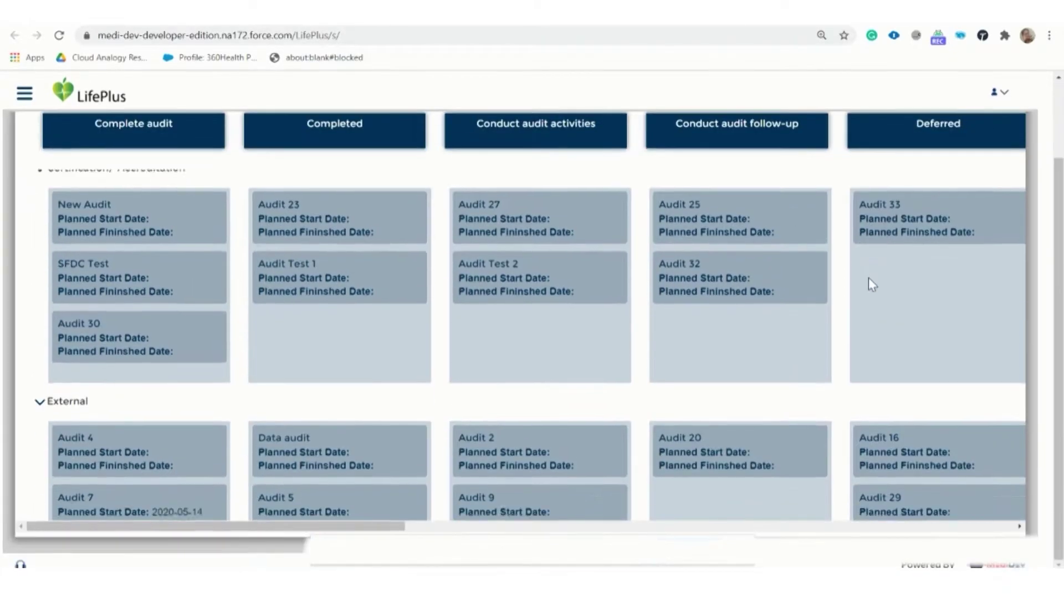
scroll(724, 424, up, 8)
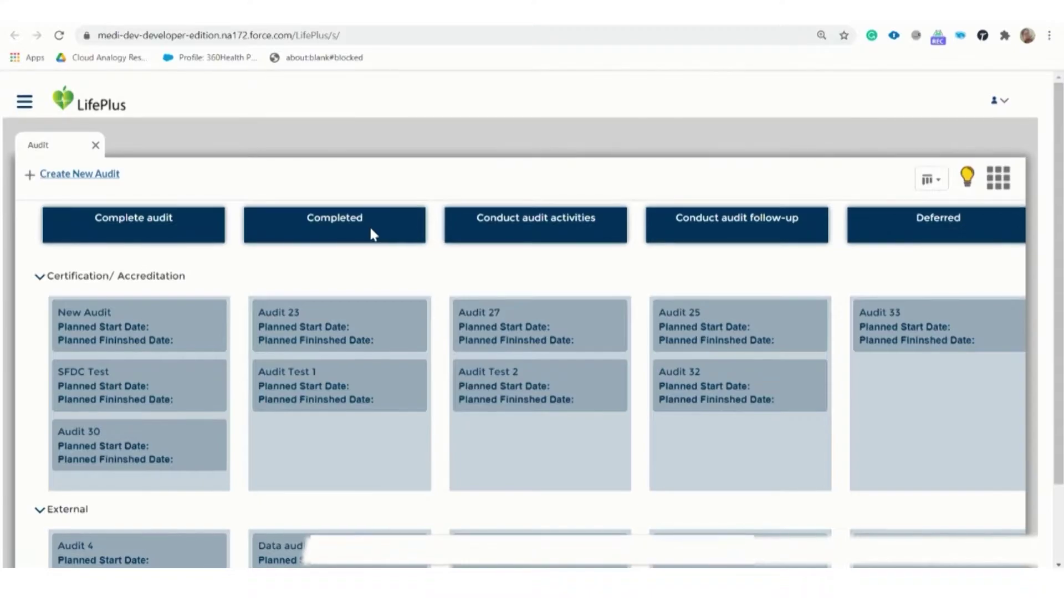
- Start a new audit and name it 'New Audit Button'
click(302, 212)
click(349, 235)
text(Audit)
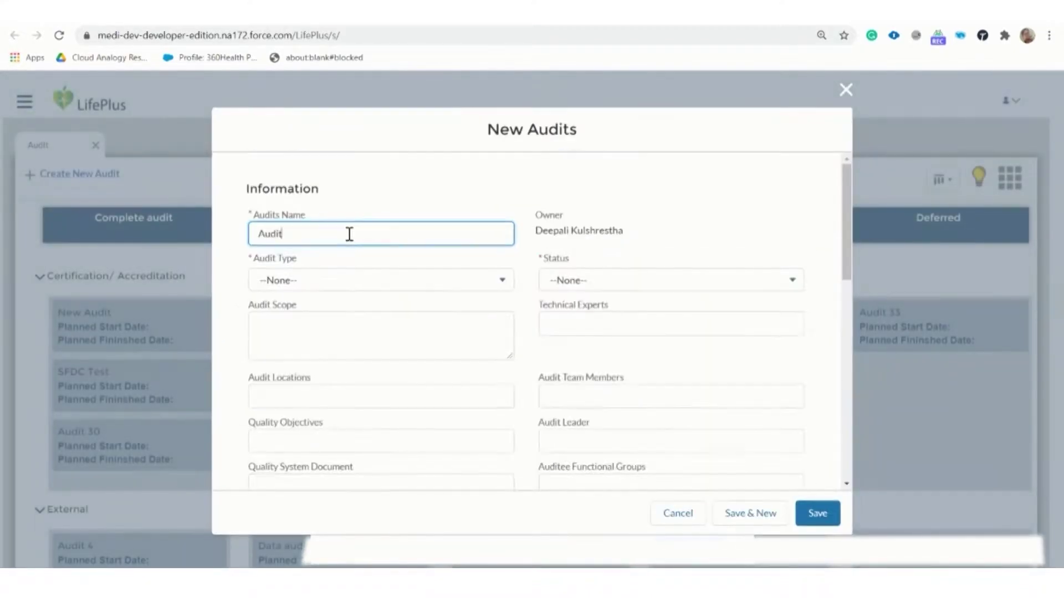
text(New)
click(349, 234)
text(Button)
- Set type Certification/Accreditation and status Complete audit, then save the audit
click(363, 281)
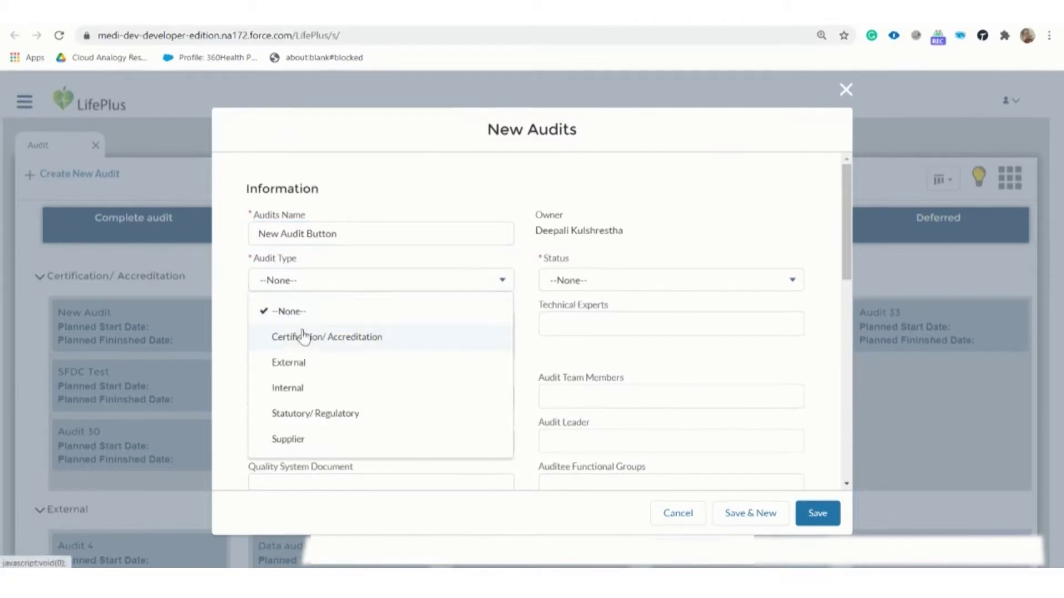
click(297, 334)
click(604, 280)
click(599, 265)
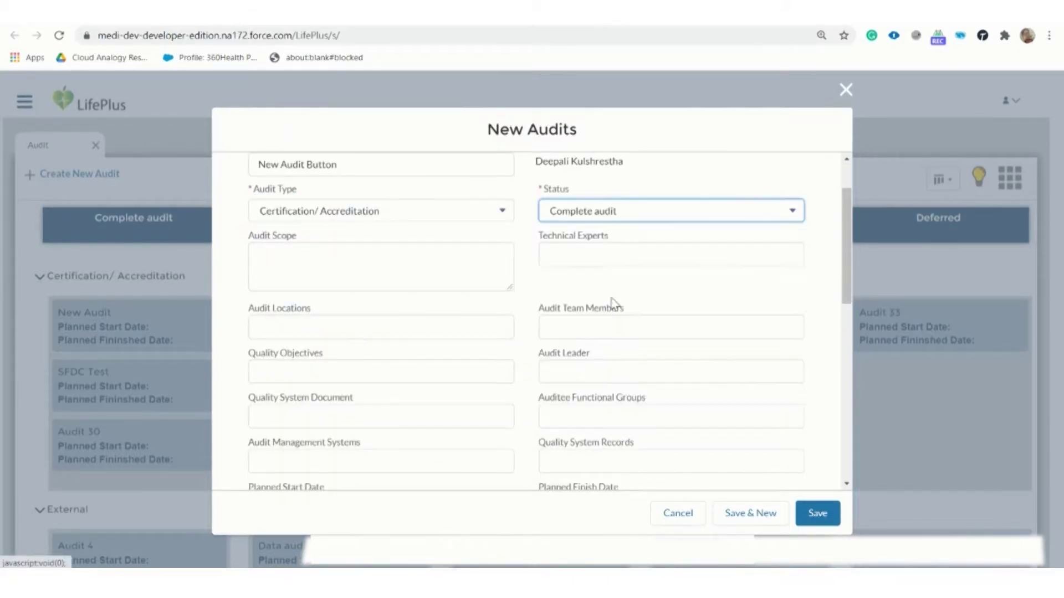
click(817, 514)
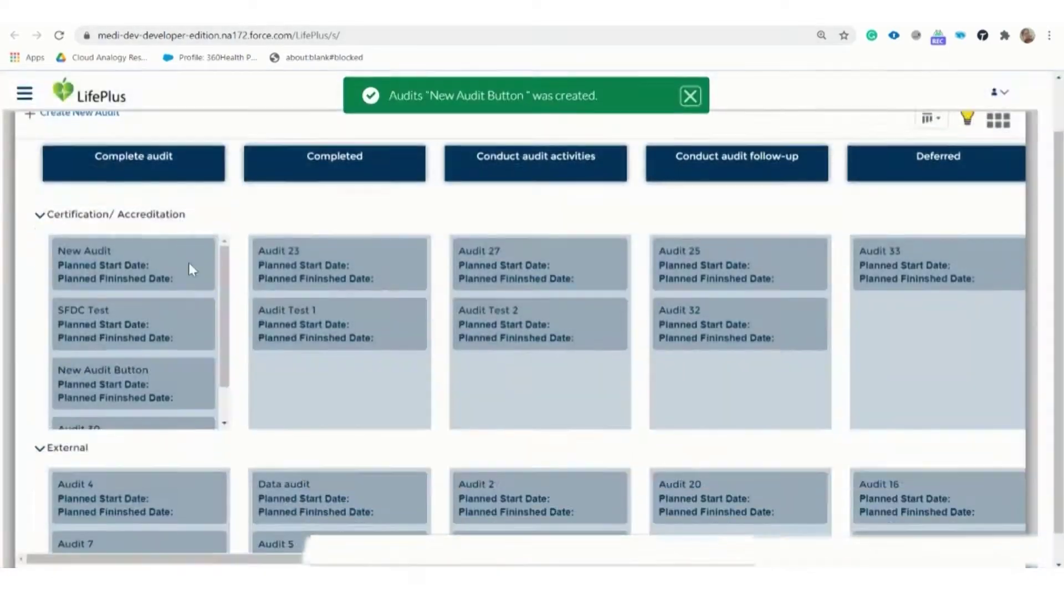
scroll(188, 270, down, 1)
scroll(166, 311, down, 1)
scroll(142, 345, up, 1)
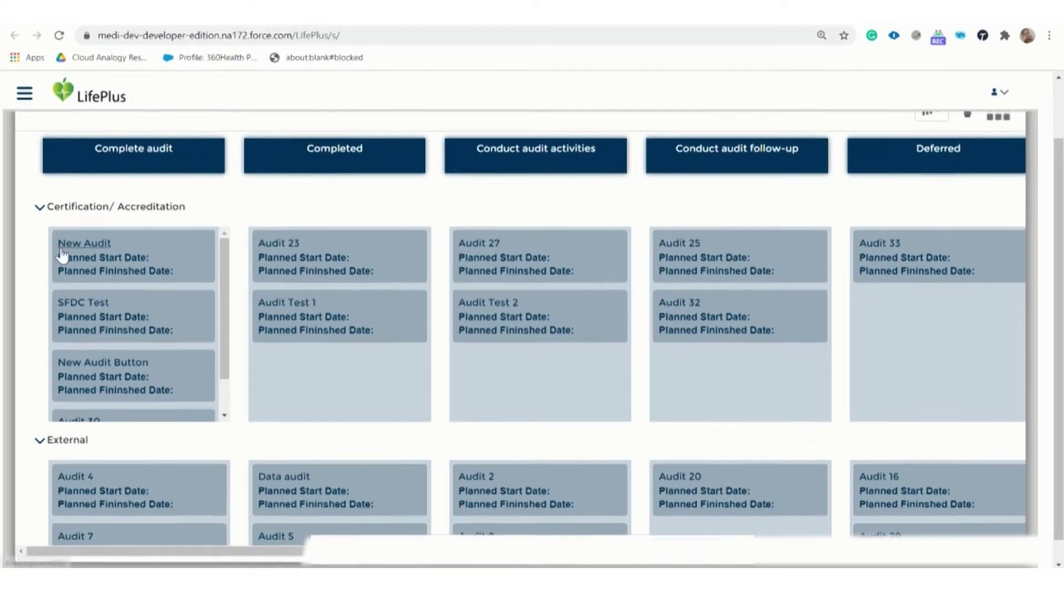
scroll(183, 288, up, 1)
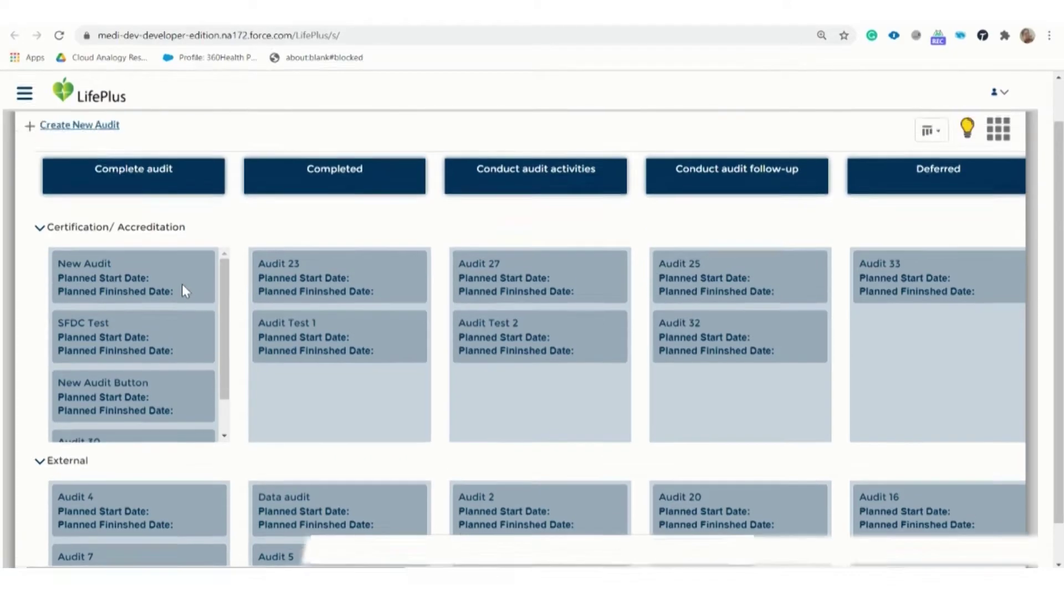
click(98, 315)
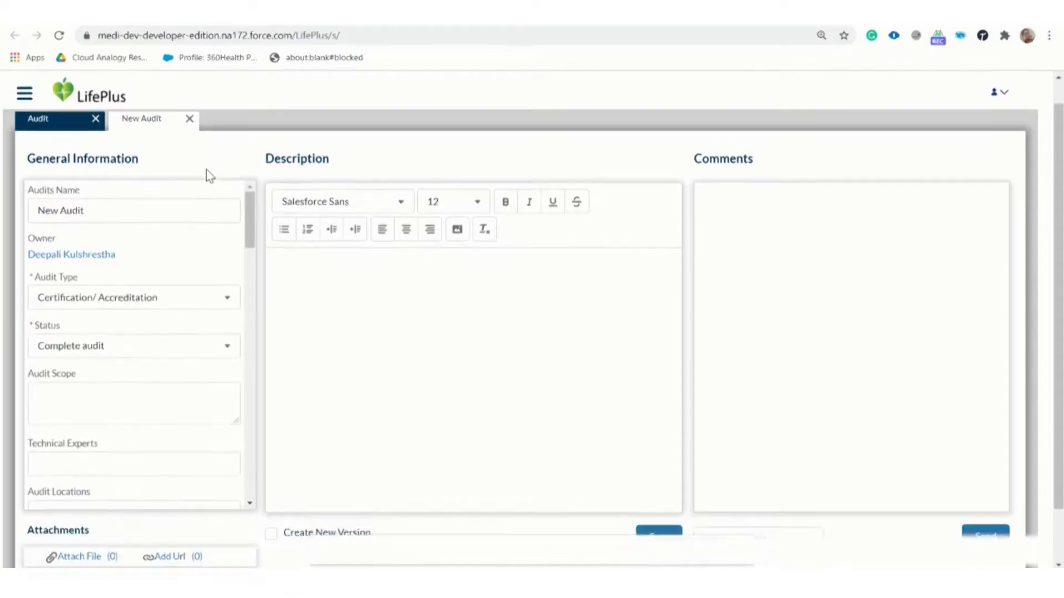
scroll(166, 222, down, 1)
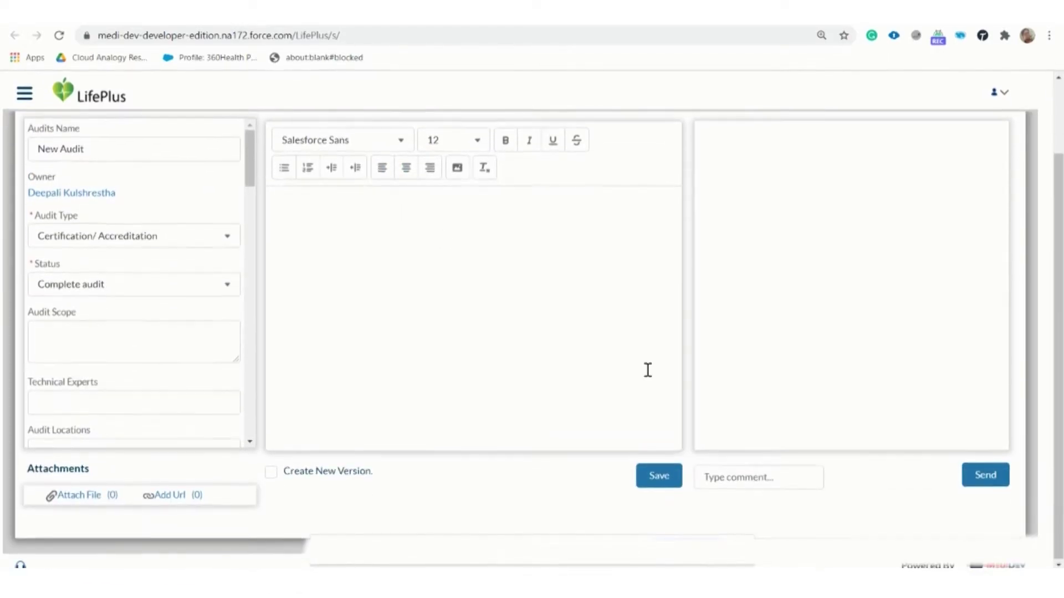
scroll(216, 343, up, 2)
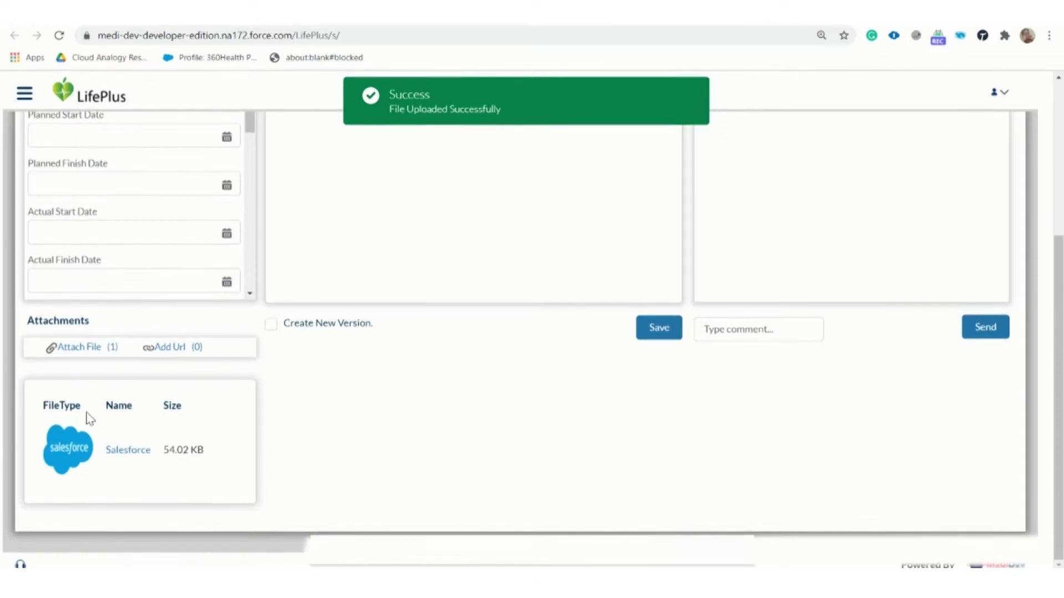
click(166, 347)
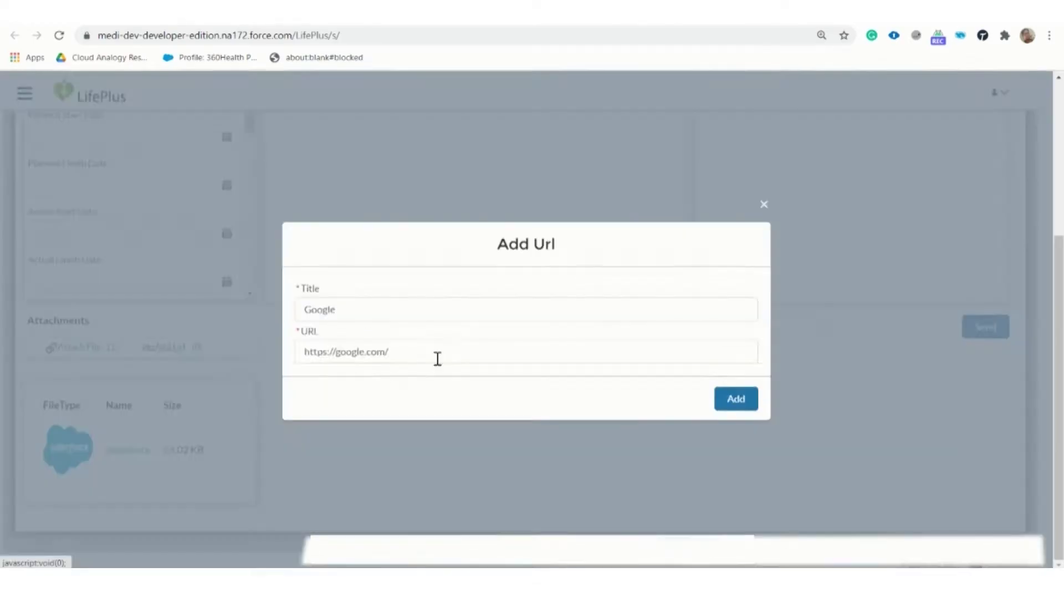
click(370, 314)
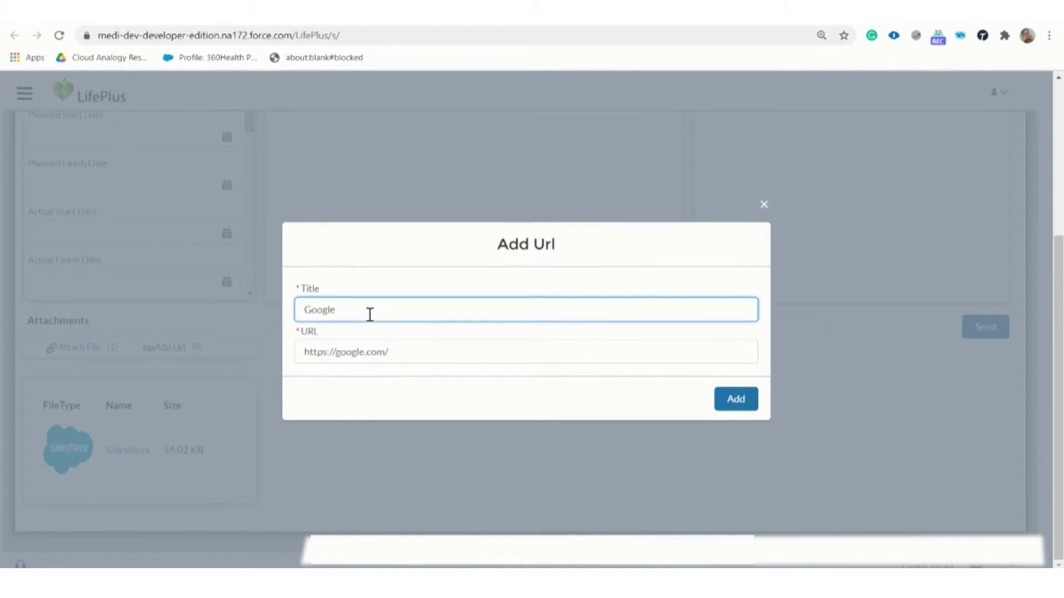
key(ctrl+f)
text(oog)
click(840, 62)
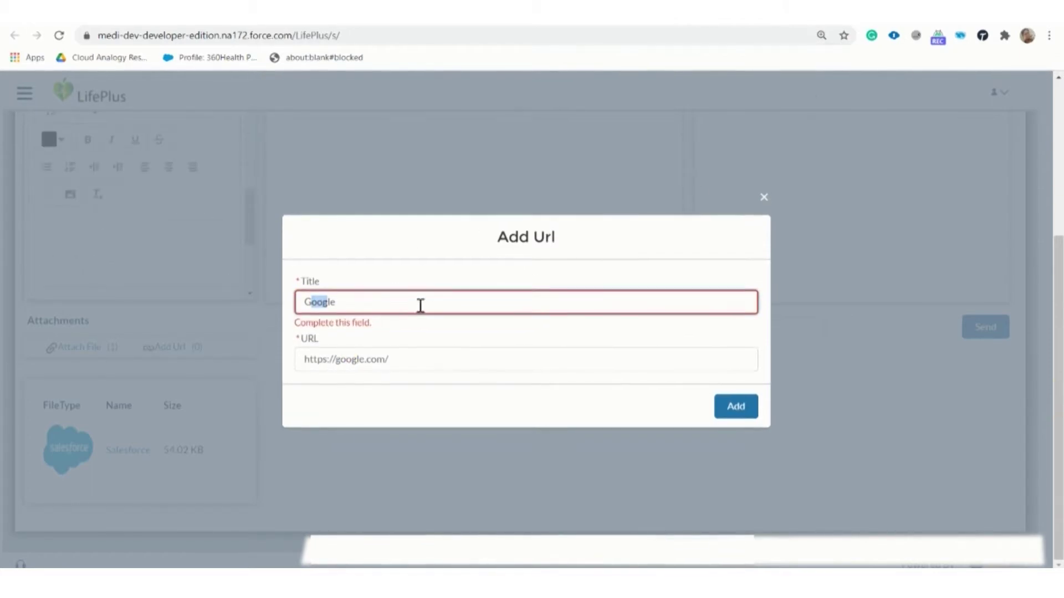
click(737, 403)
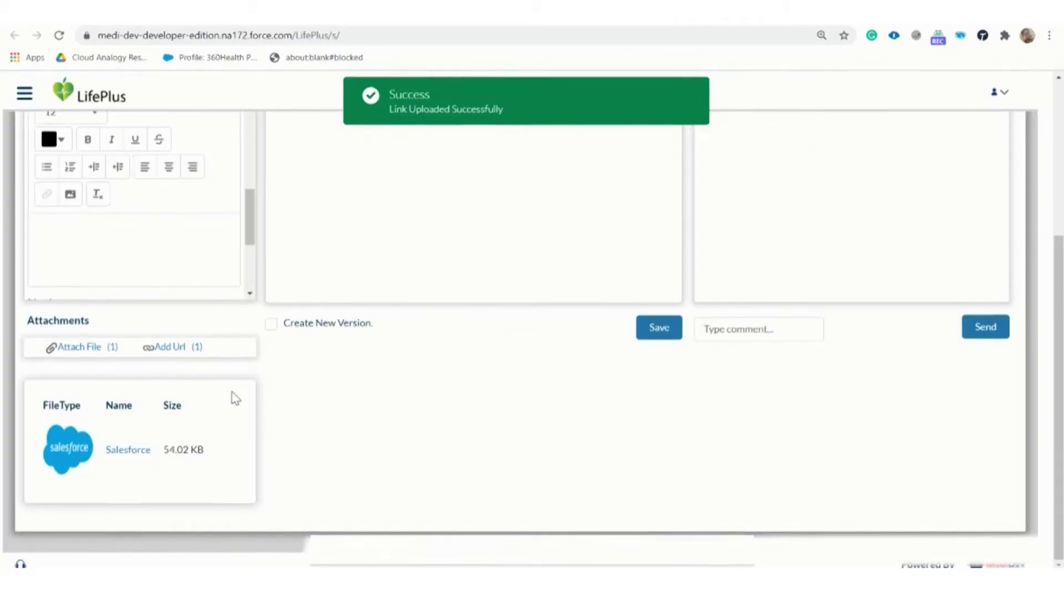
- Write a short greeting as the audit description and save it as a new version
click(197, 349)
click(114, 348)
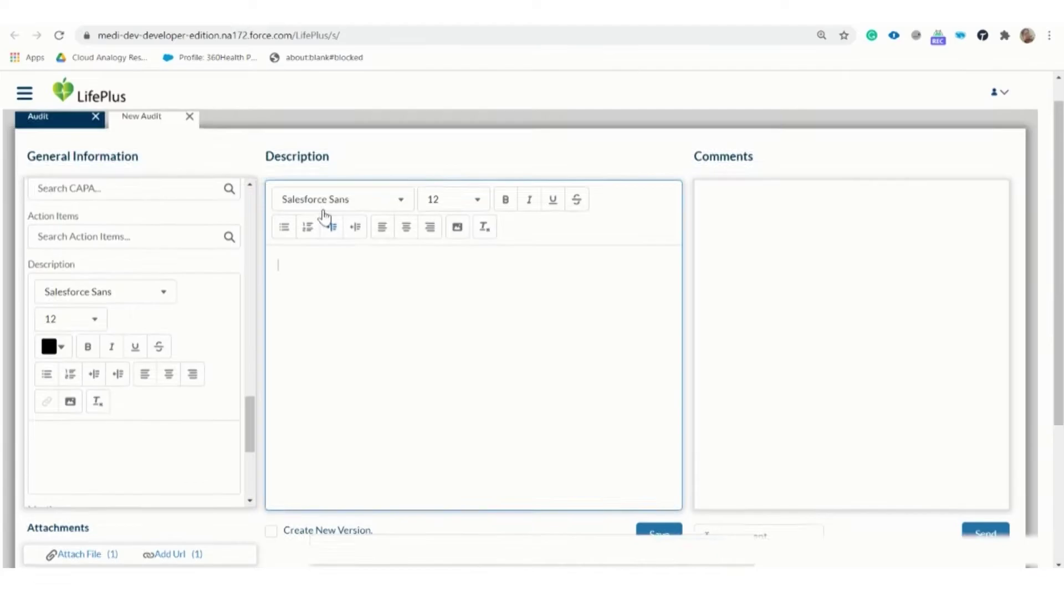
click(340, 313)
scroll(311, 327, down, 4)
click(273, 325)
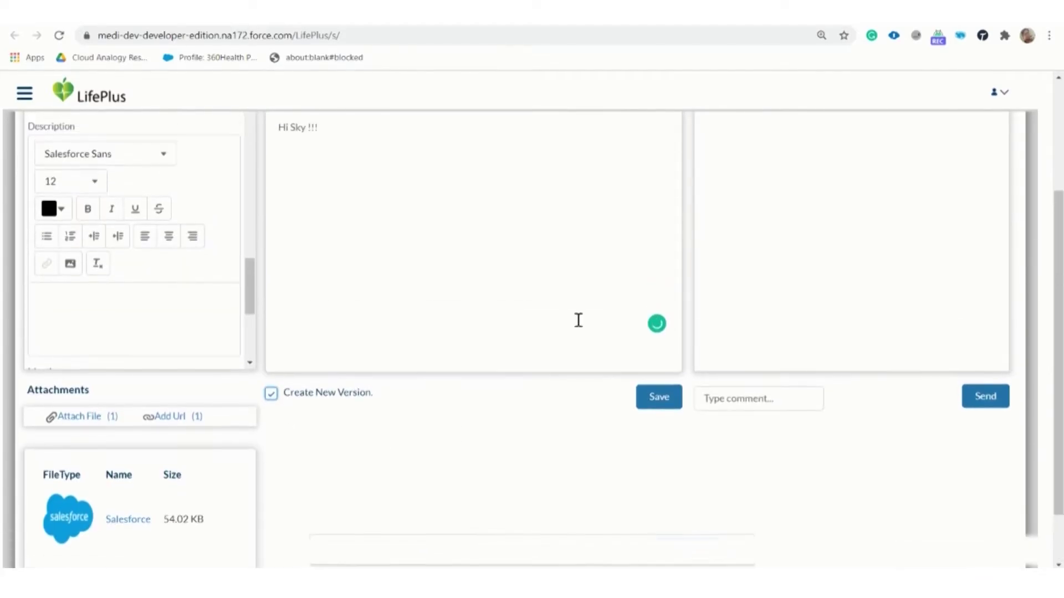
click(659, 330)
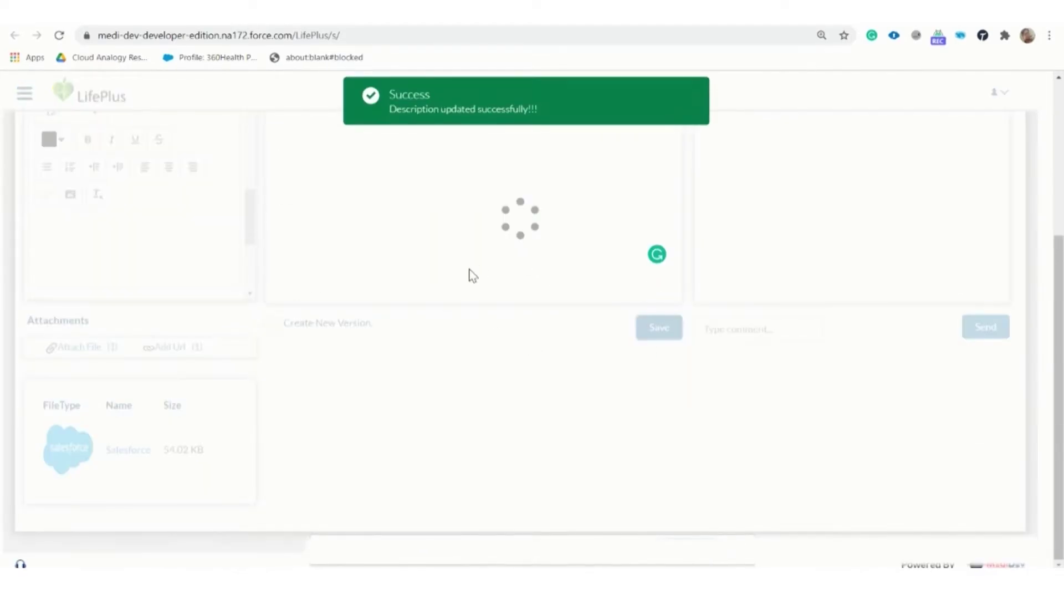
- Expand Version 1, extend the greeting text, and insert the flower image
click(278, 400)
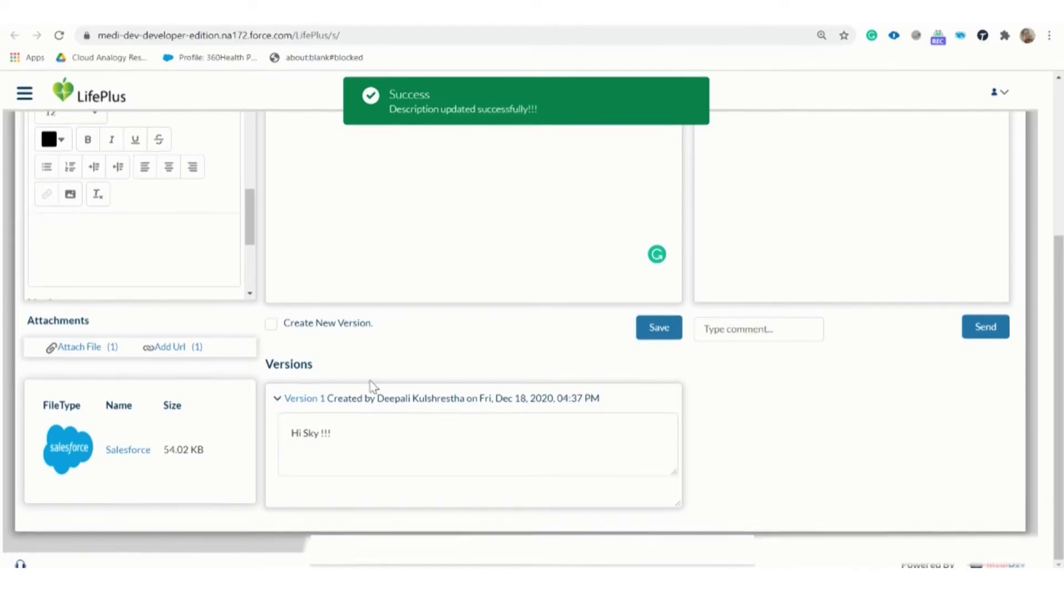
scroll(280, 404, up, 4)
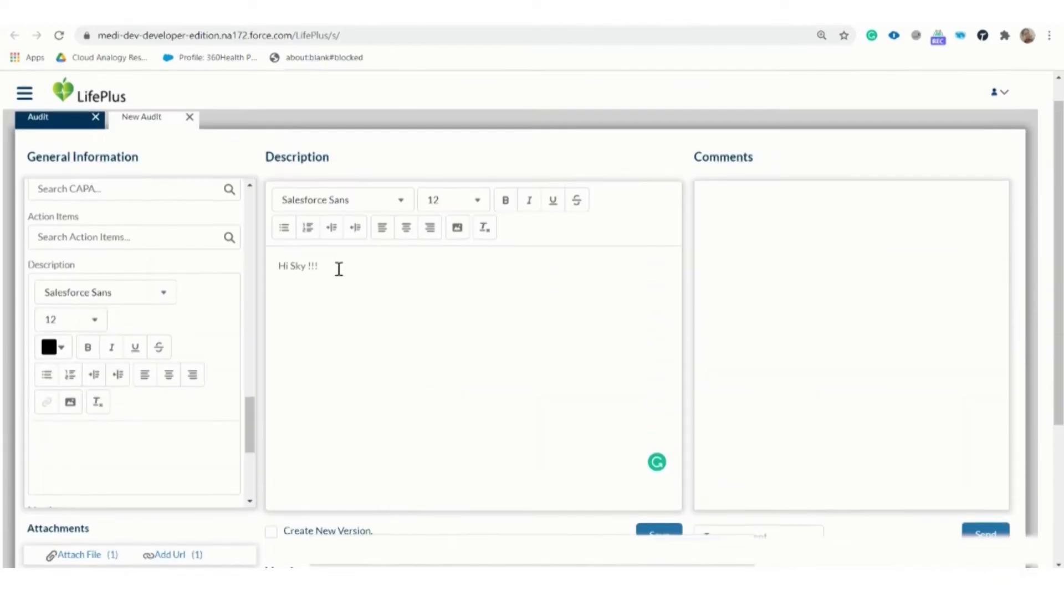
click(337, 268)
text(HiAjay)
click(457, 227)
click(311, 194)
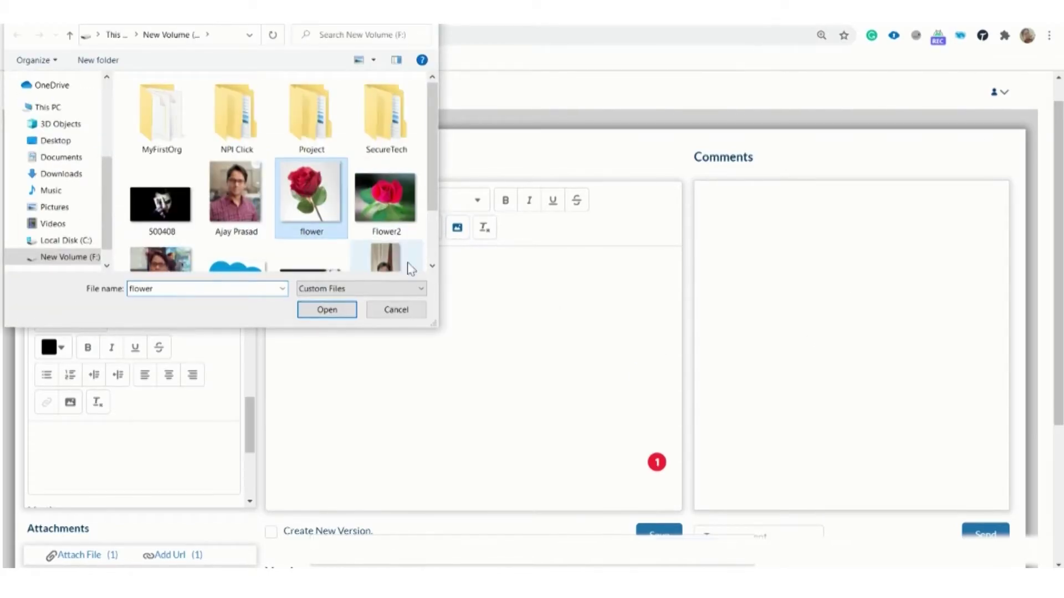
click(326, 310)
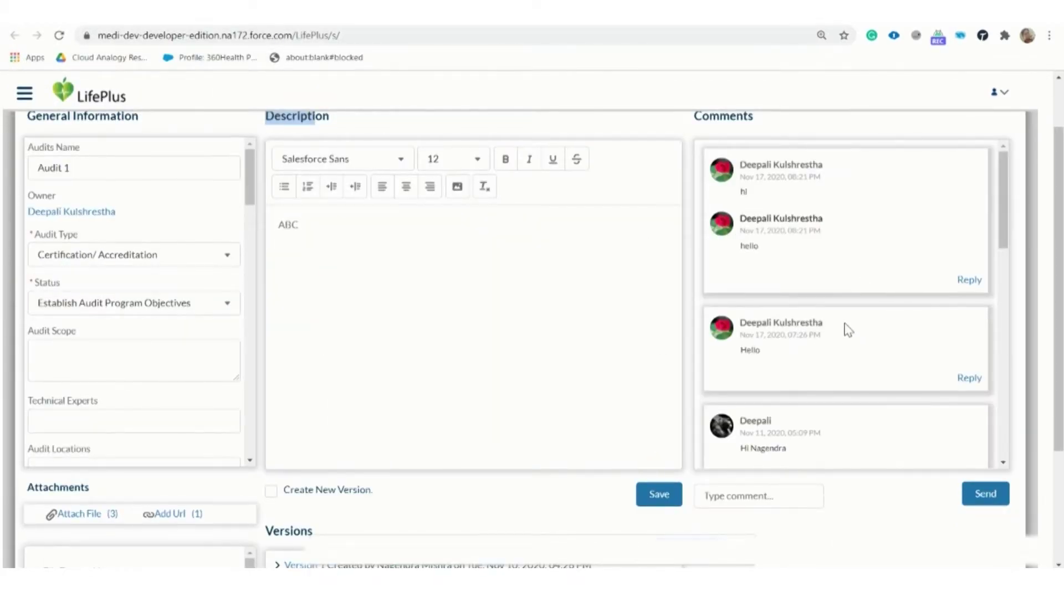
scroll(848, 330, down, 5)
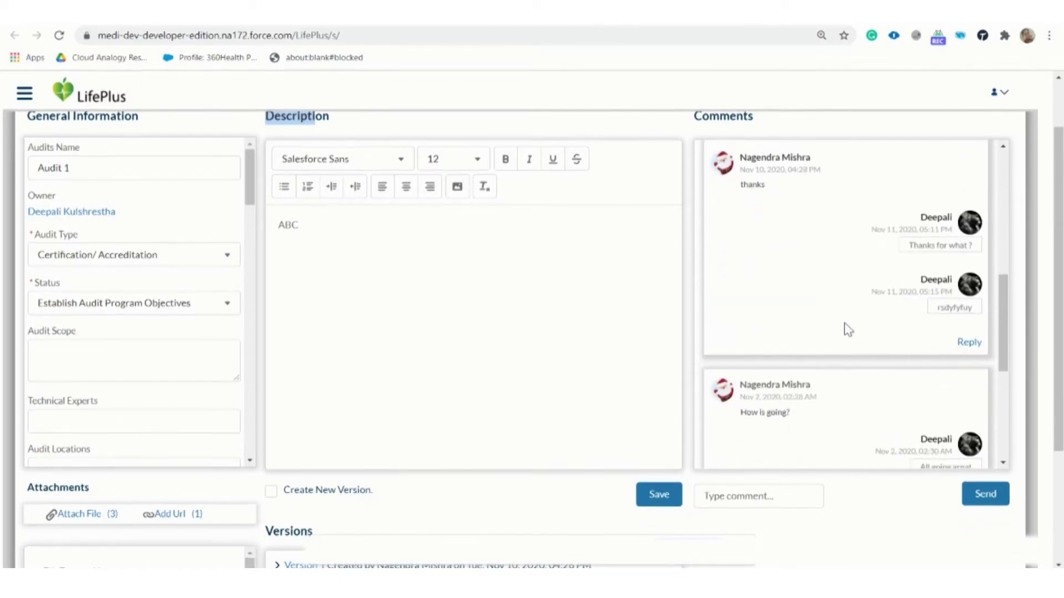
- Expand Quality System in the navigation and open the Action Items page
scroll(855, 340, up, 4)
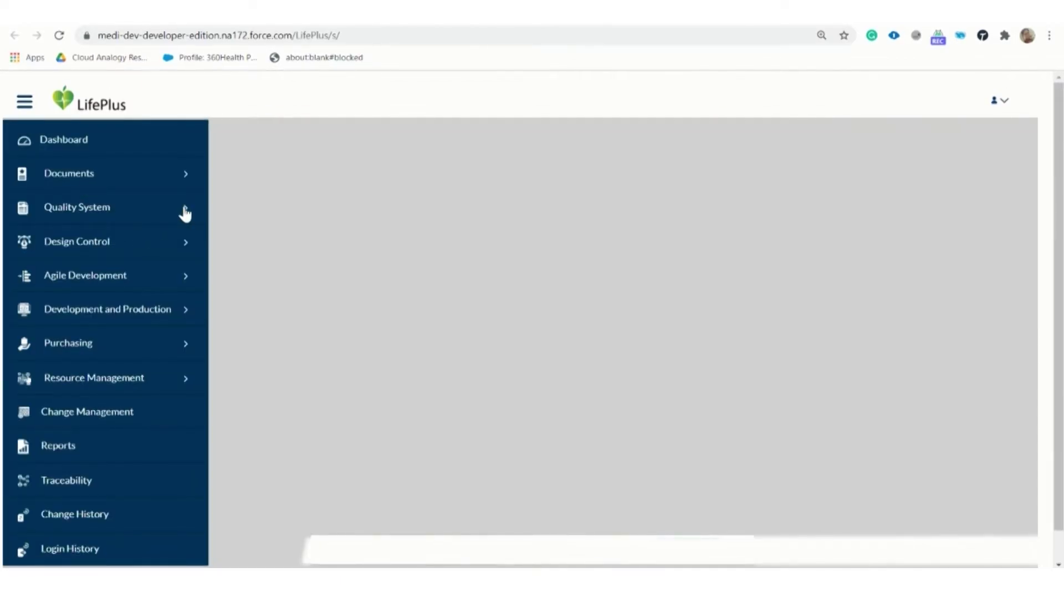
click(185, 212)
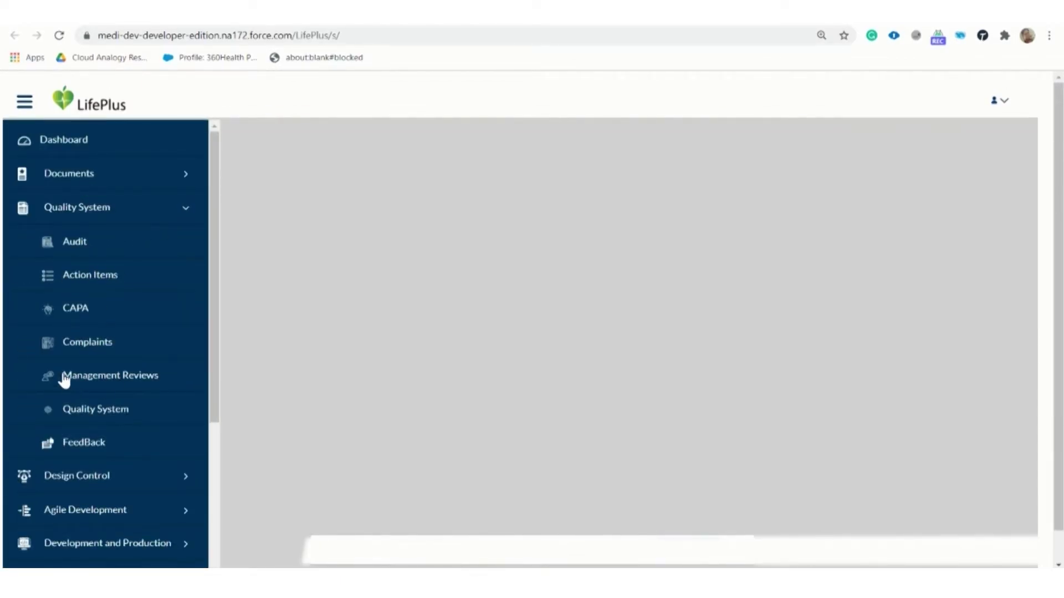
click(161, 276)
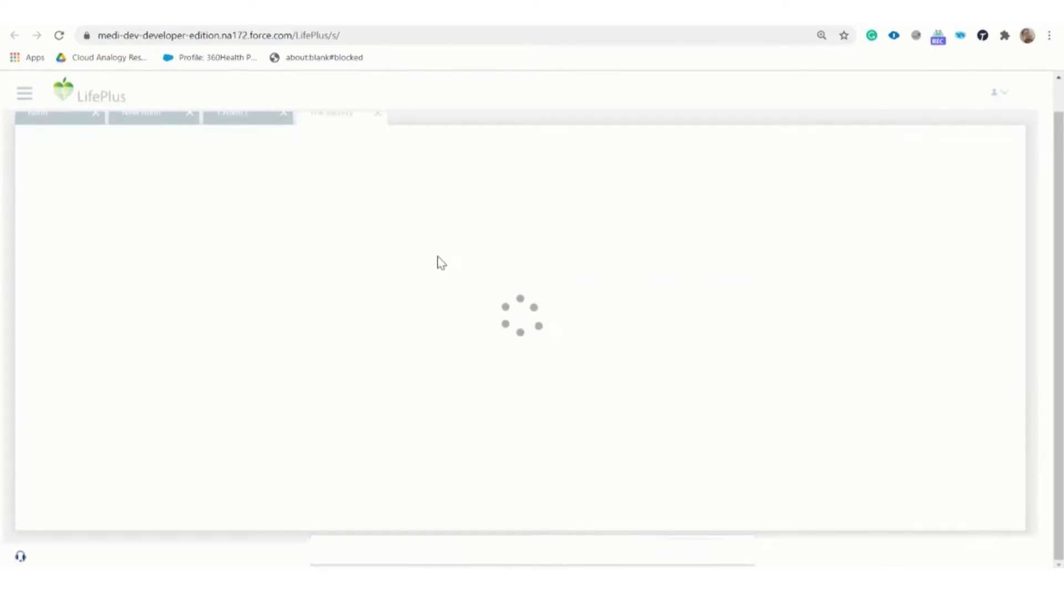
scroll(526, 291, up, 1)
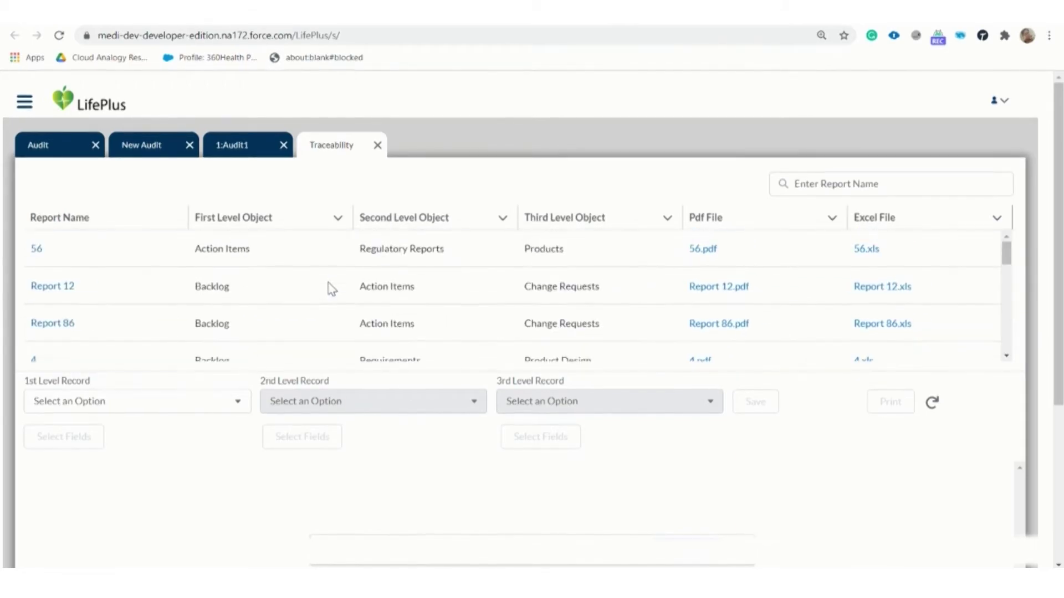
scroll(473, 192, down, 2)
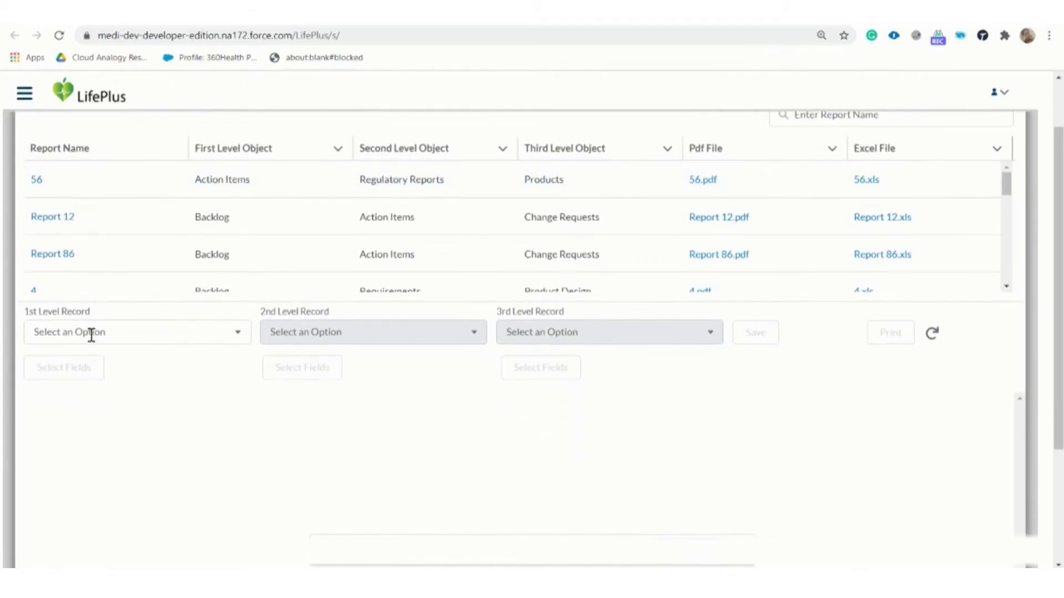
scroll(215, 230, down, 5)
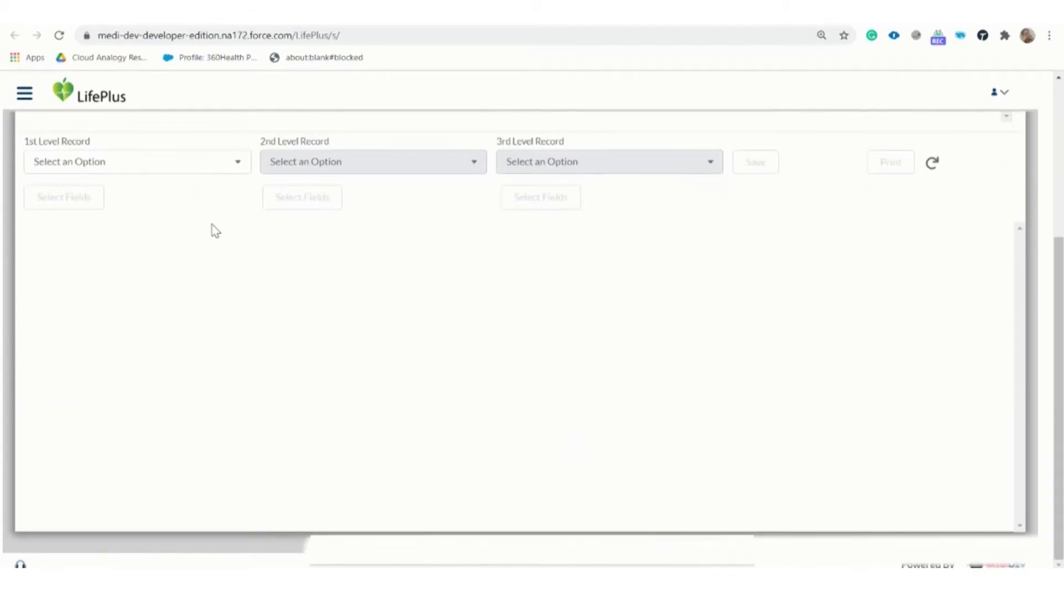
- Set traceability levels to Action Items, CAPA and Feedback, then save as a report
click(183, 164)
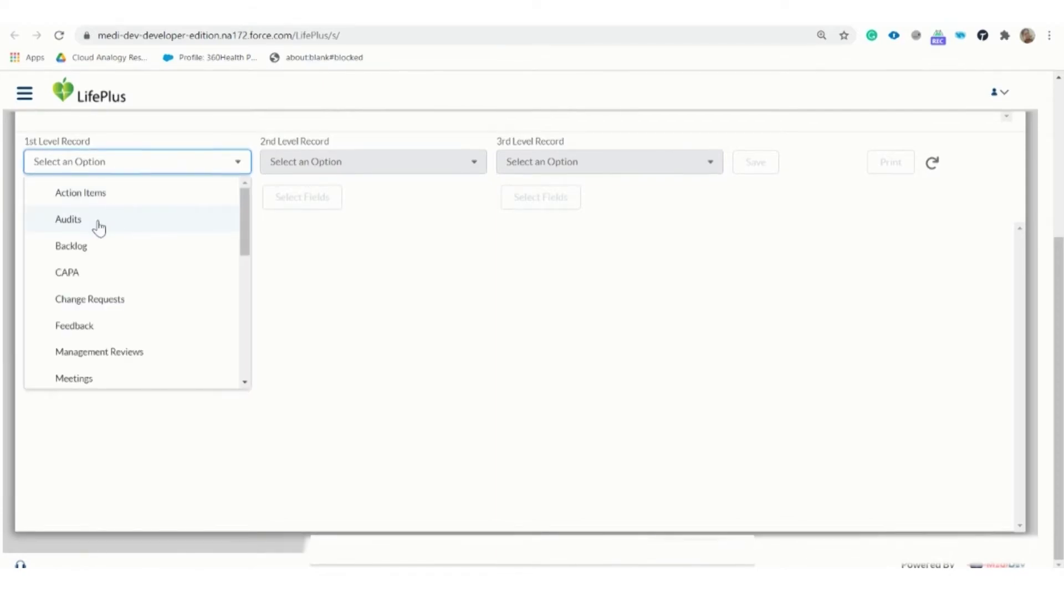
click(101, 195)
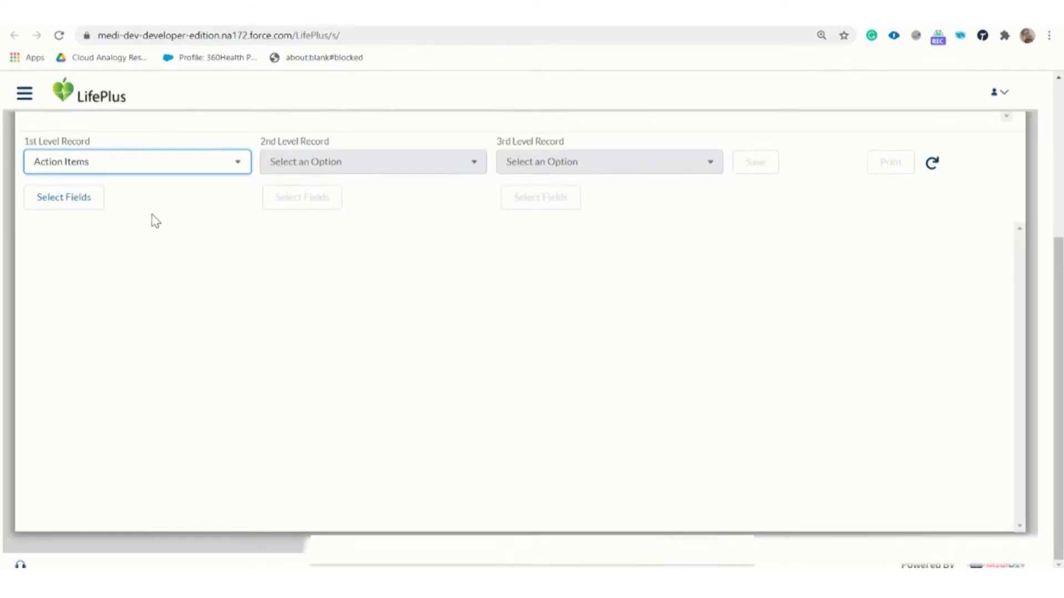
click(359, 160)
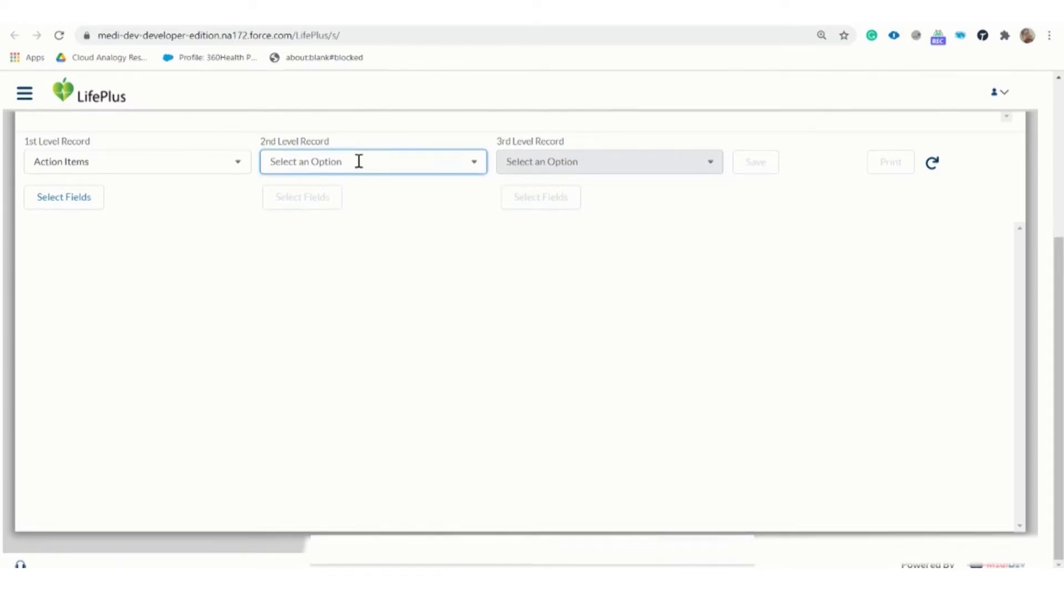
click(310, 219)
click(569, 165)
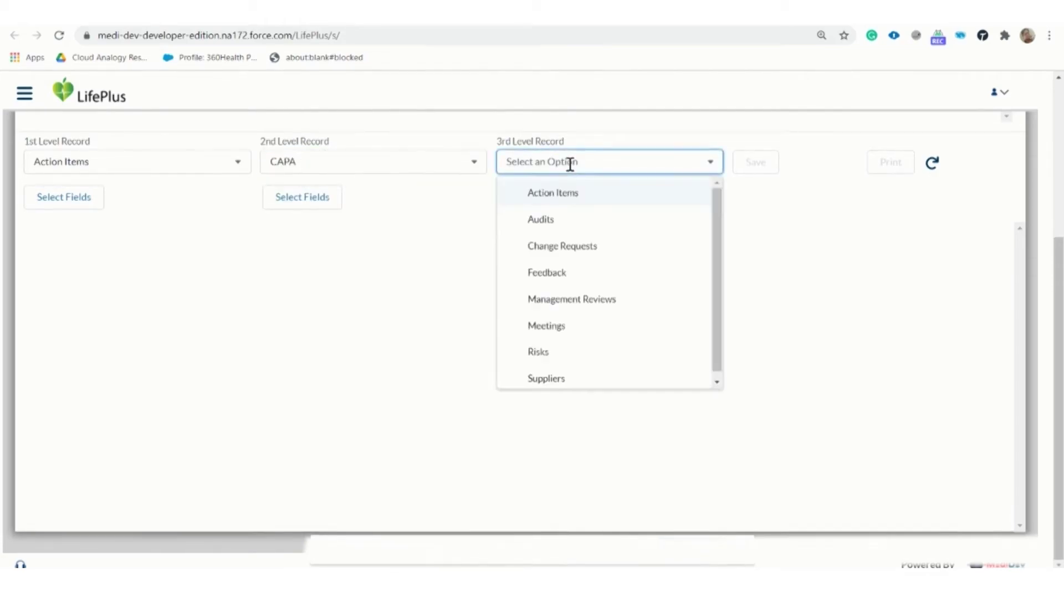
click(556, 274)
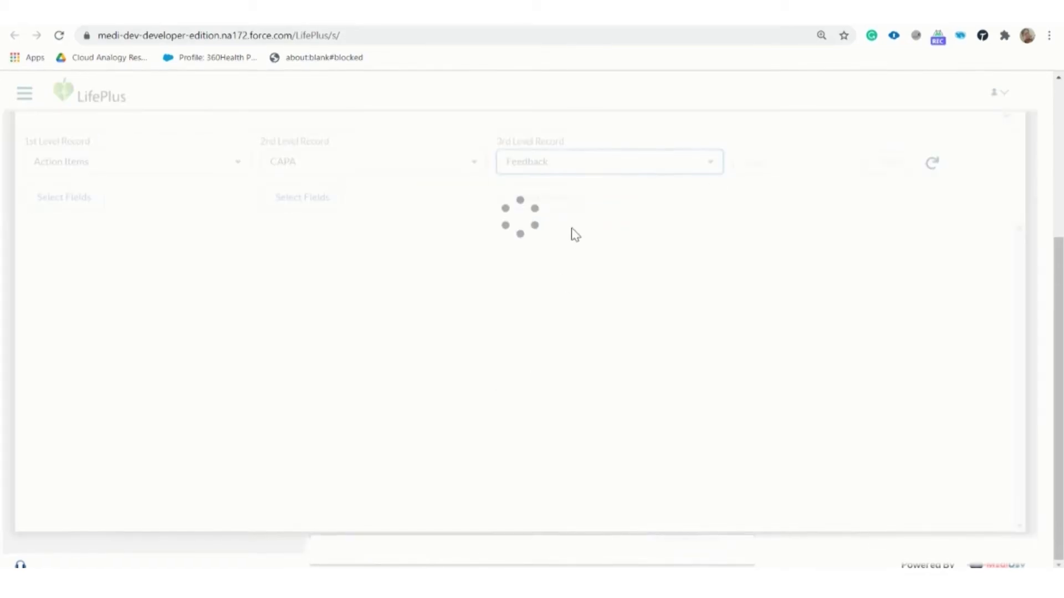
click(754, 162)
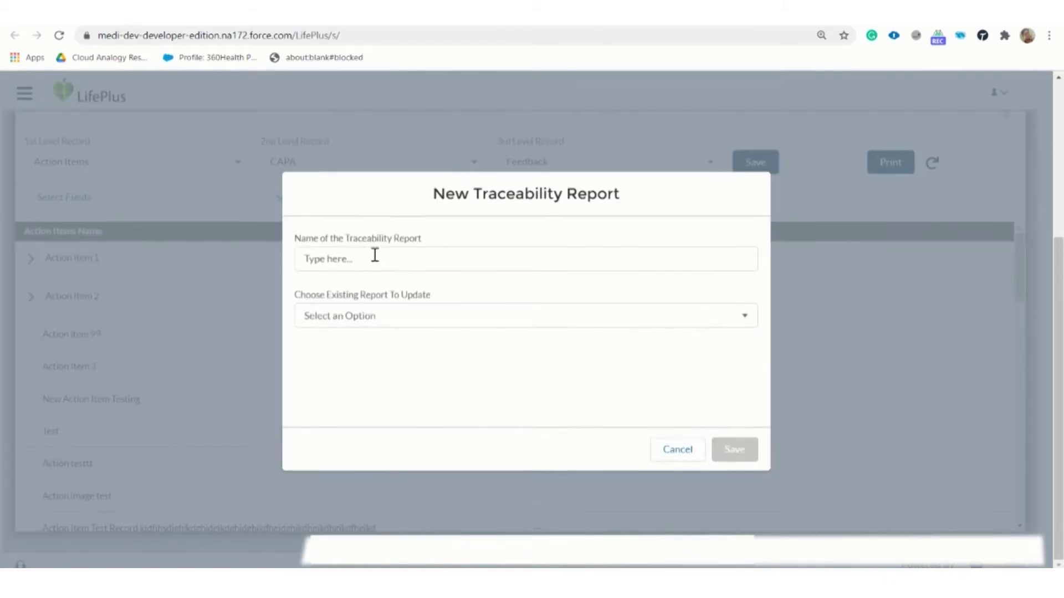
- Name the report 'New Traceability Record', save it, and review Action Items with linked CAPA rows
click(375, 255)
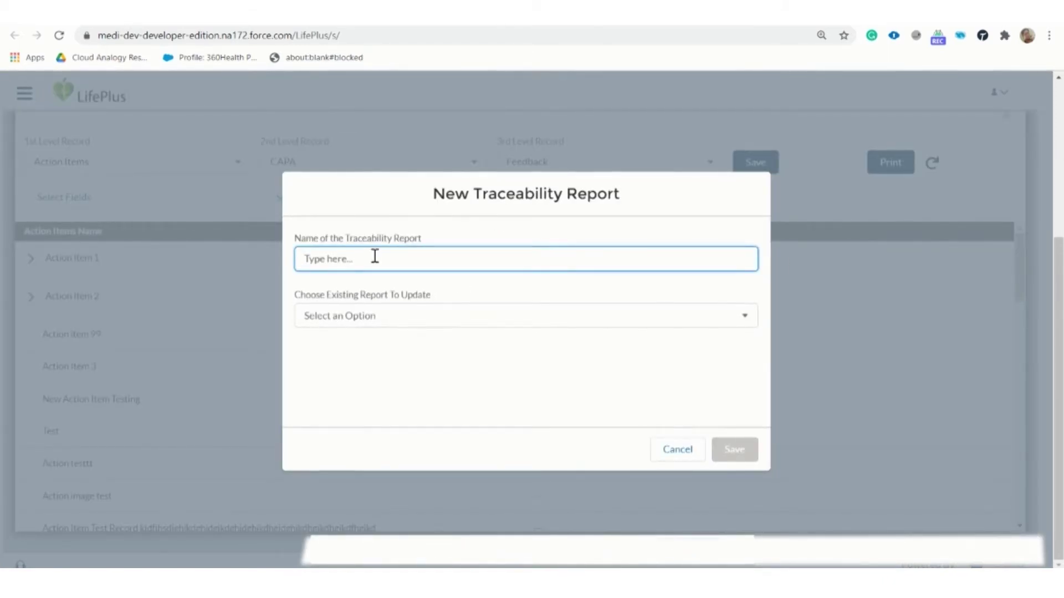
text(New Traceability Record)
click(374, 316)
click(406, 287)
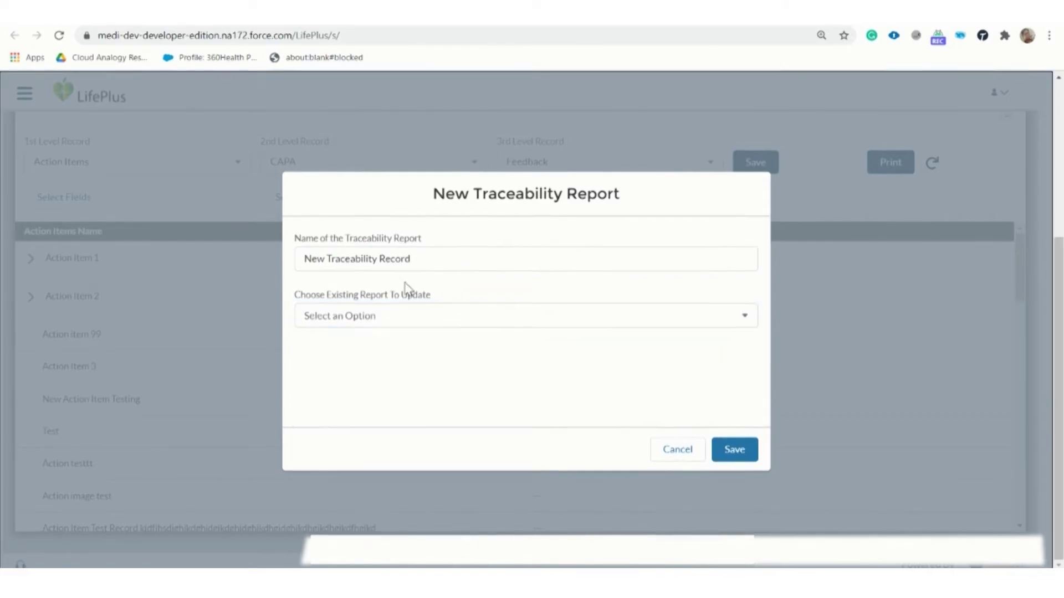
click(735, 448)
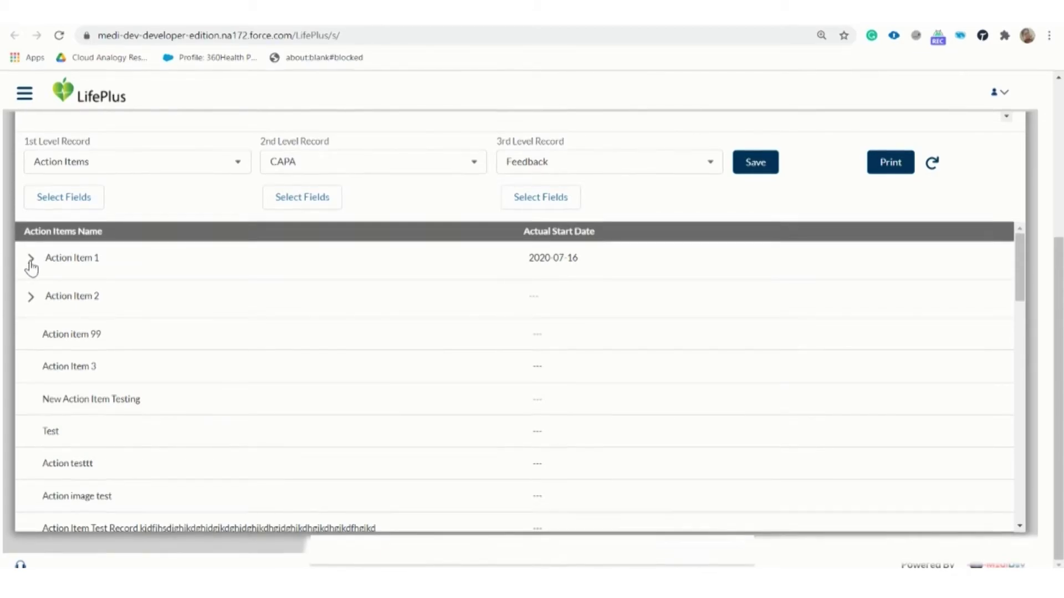
scroll(211, 439, down, 15)
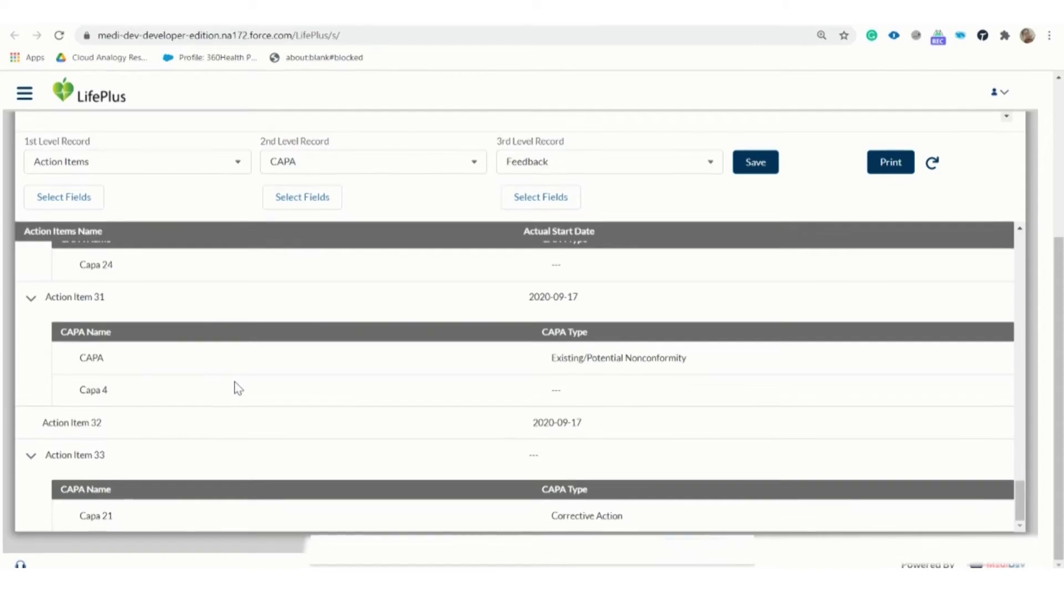
scroll(726, 181, up, 5)
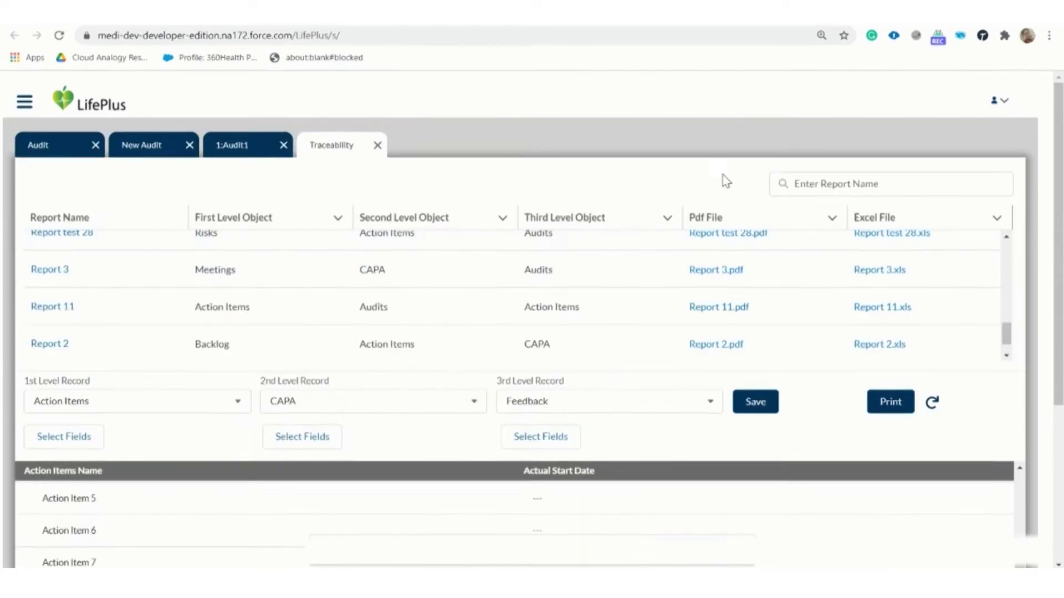
scroll(726, 181, down, 3)
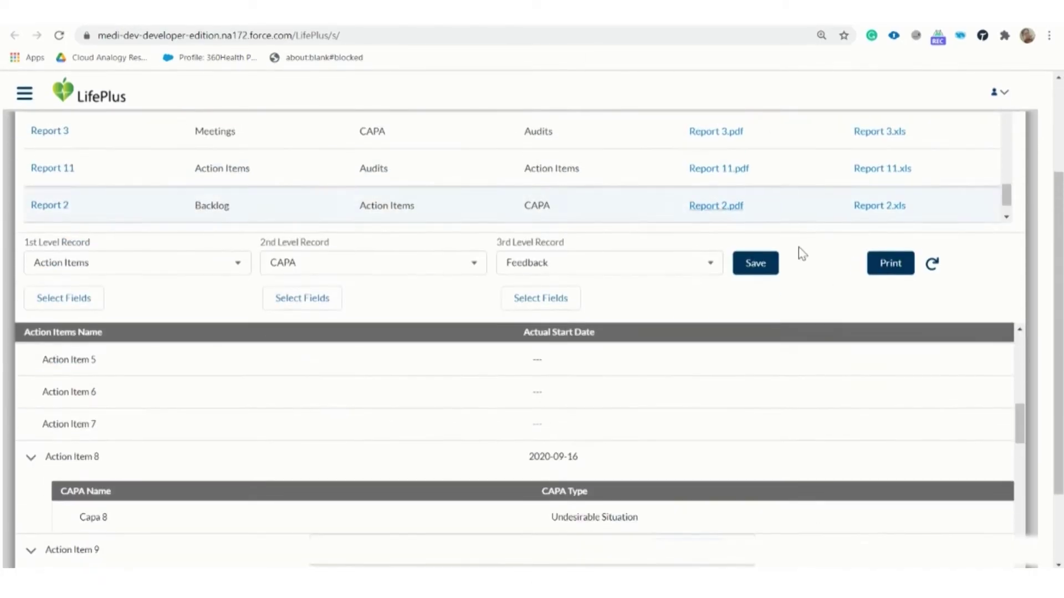
- Export the traceability report to XLS and open Traceability (8).xls from the download bar
click(892, 264)
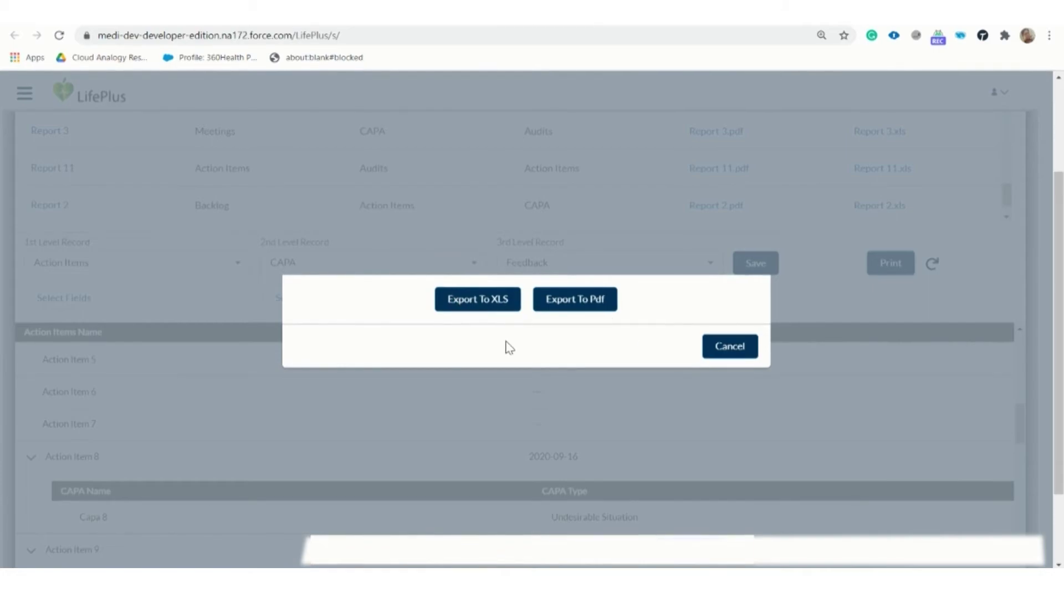
click(572, 307)
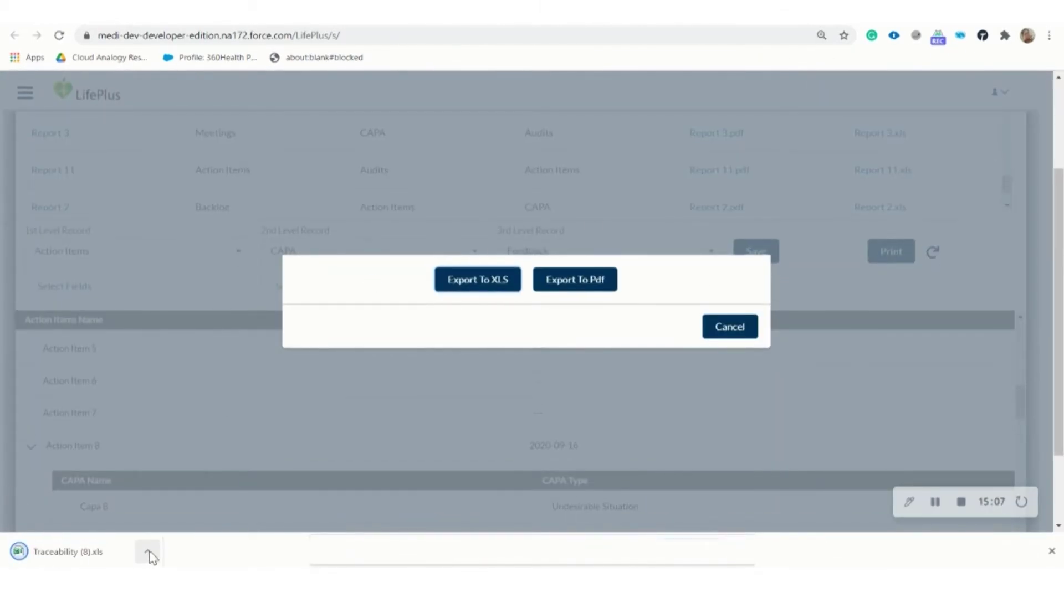
click(148, 552)
click(222, 464)
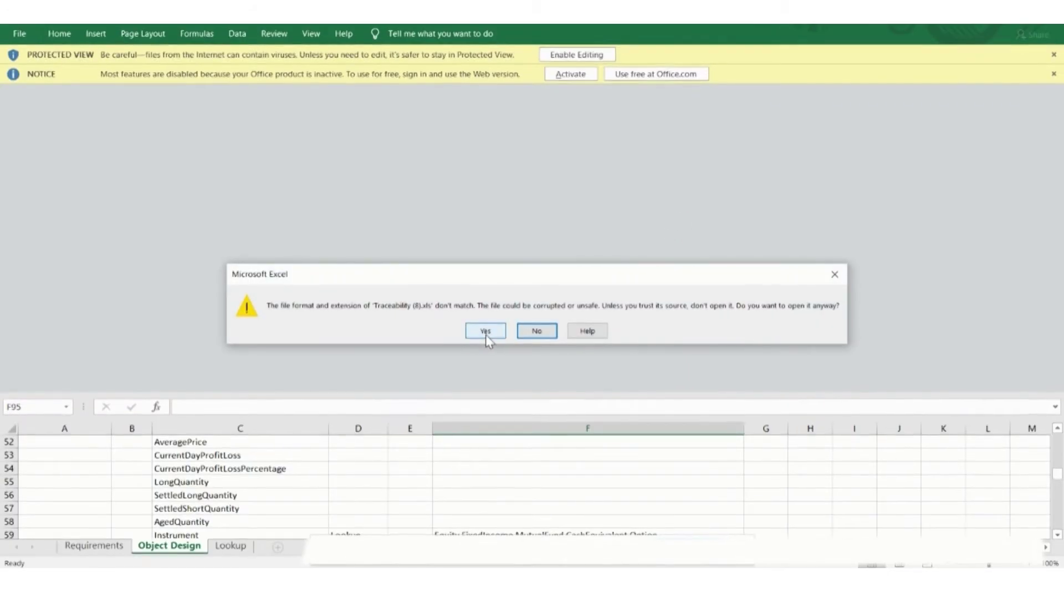
- Accept the format warning to open Traceability (8).xls and scroll through the Action Items sheet
click(485, 332)
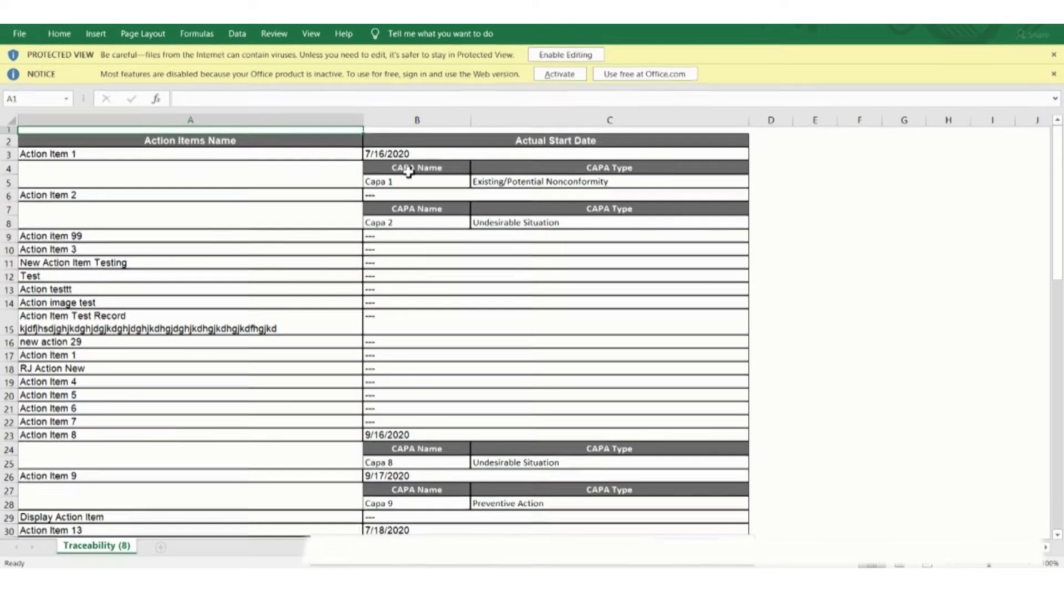
scroll(493, 274, down, 6)
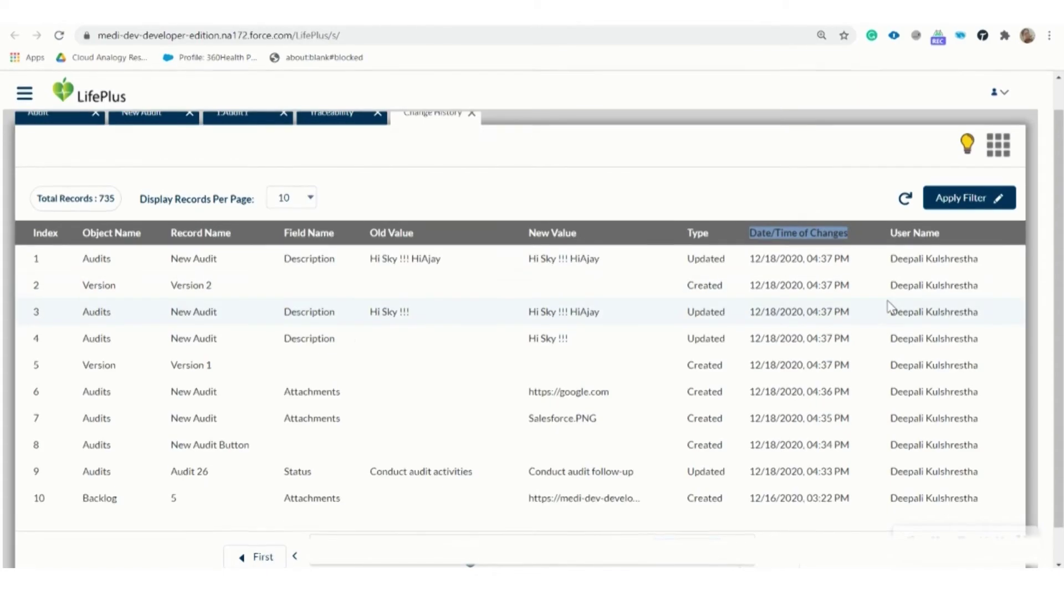
- Move through the change history to page 2, then page 4 for entries 31 to 40
scroll(773, 304, down, 1)
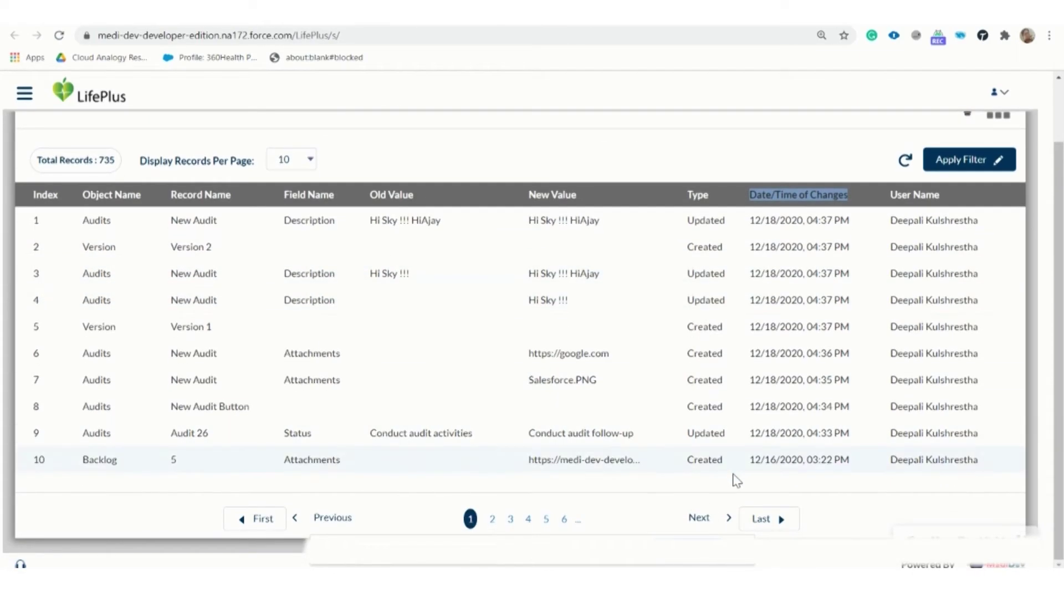
click(489, 519)
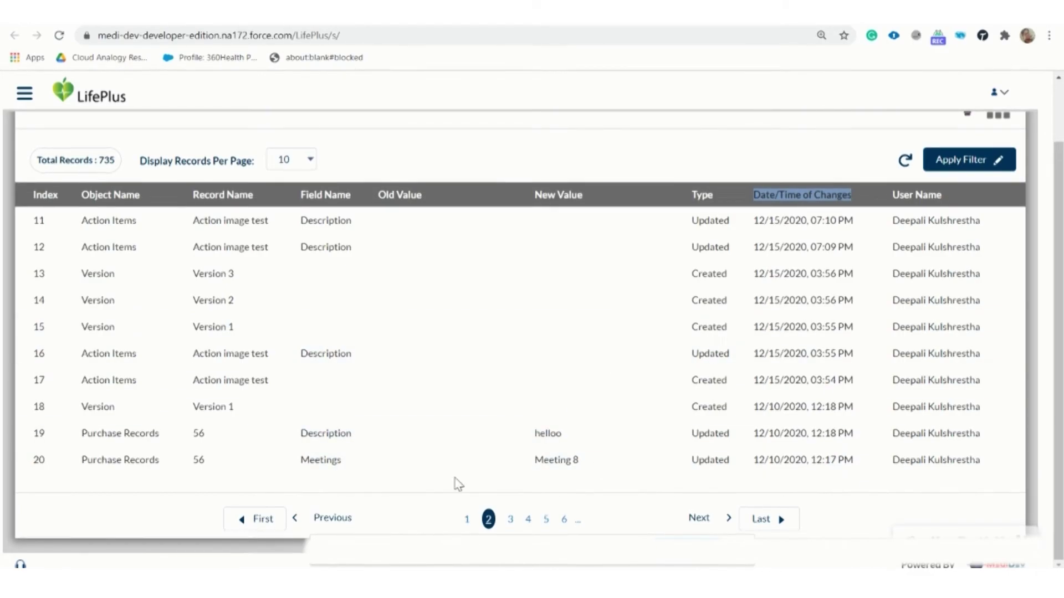
click(528, 519)
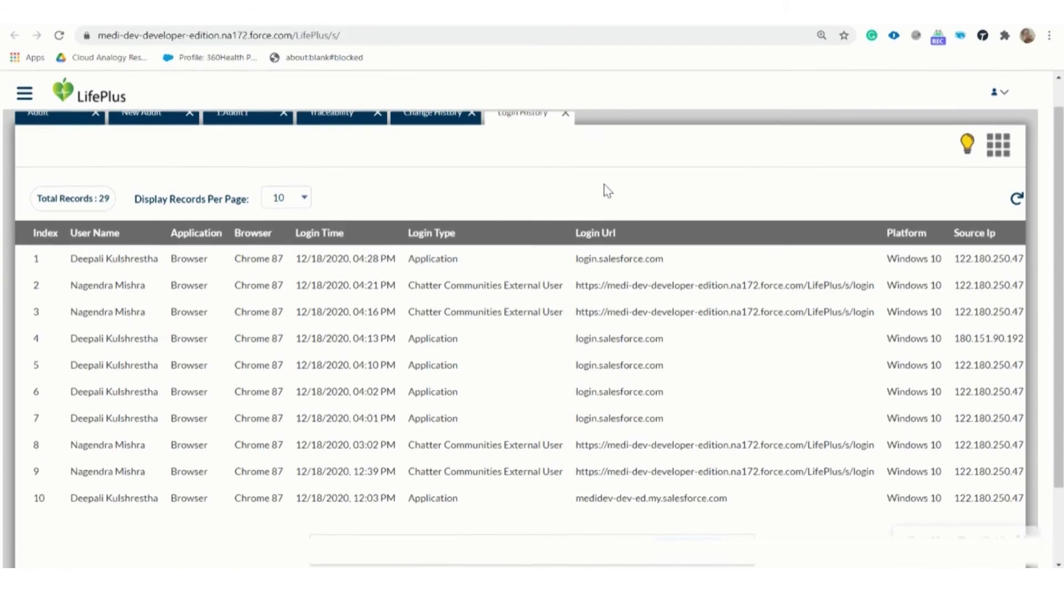
- Scroll the Login History table down and across to see all of its columns
scroll(554, 244, down, 2)
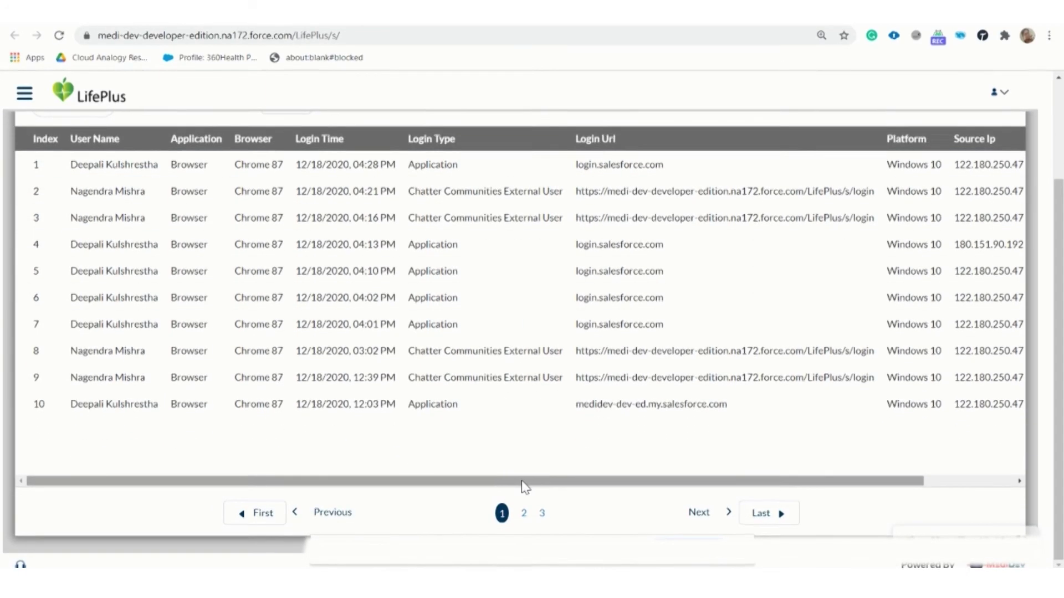
drag(525, 486, 297, 480)
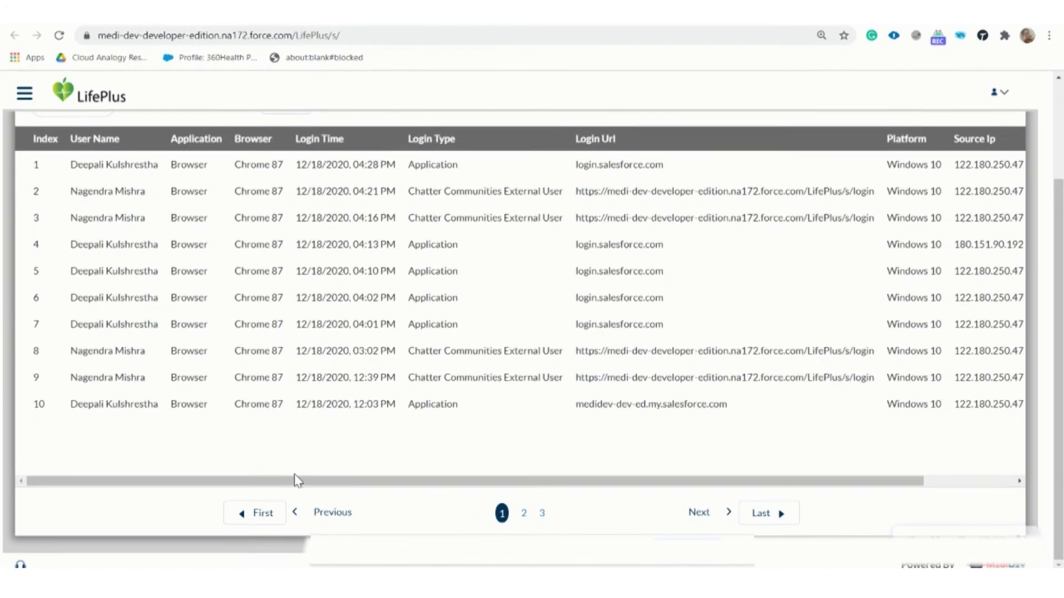